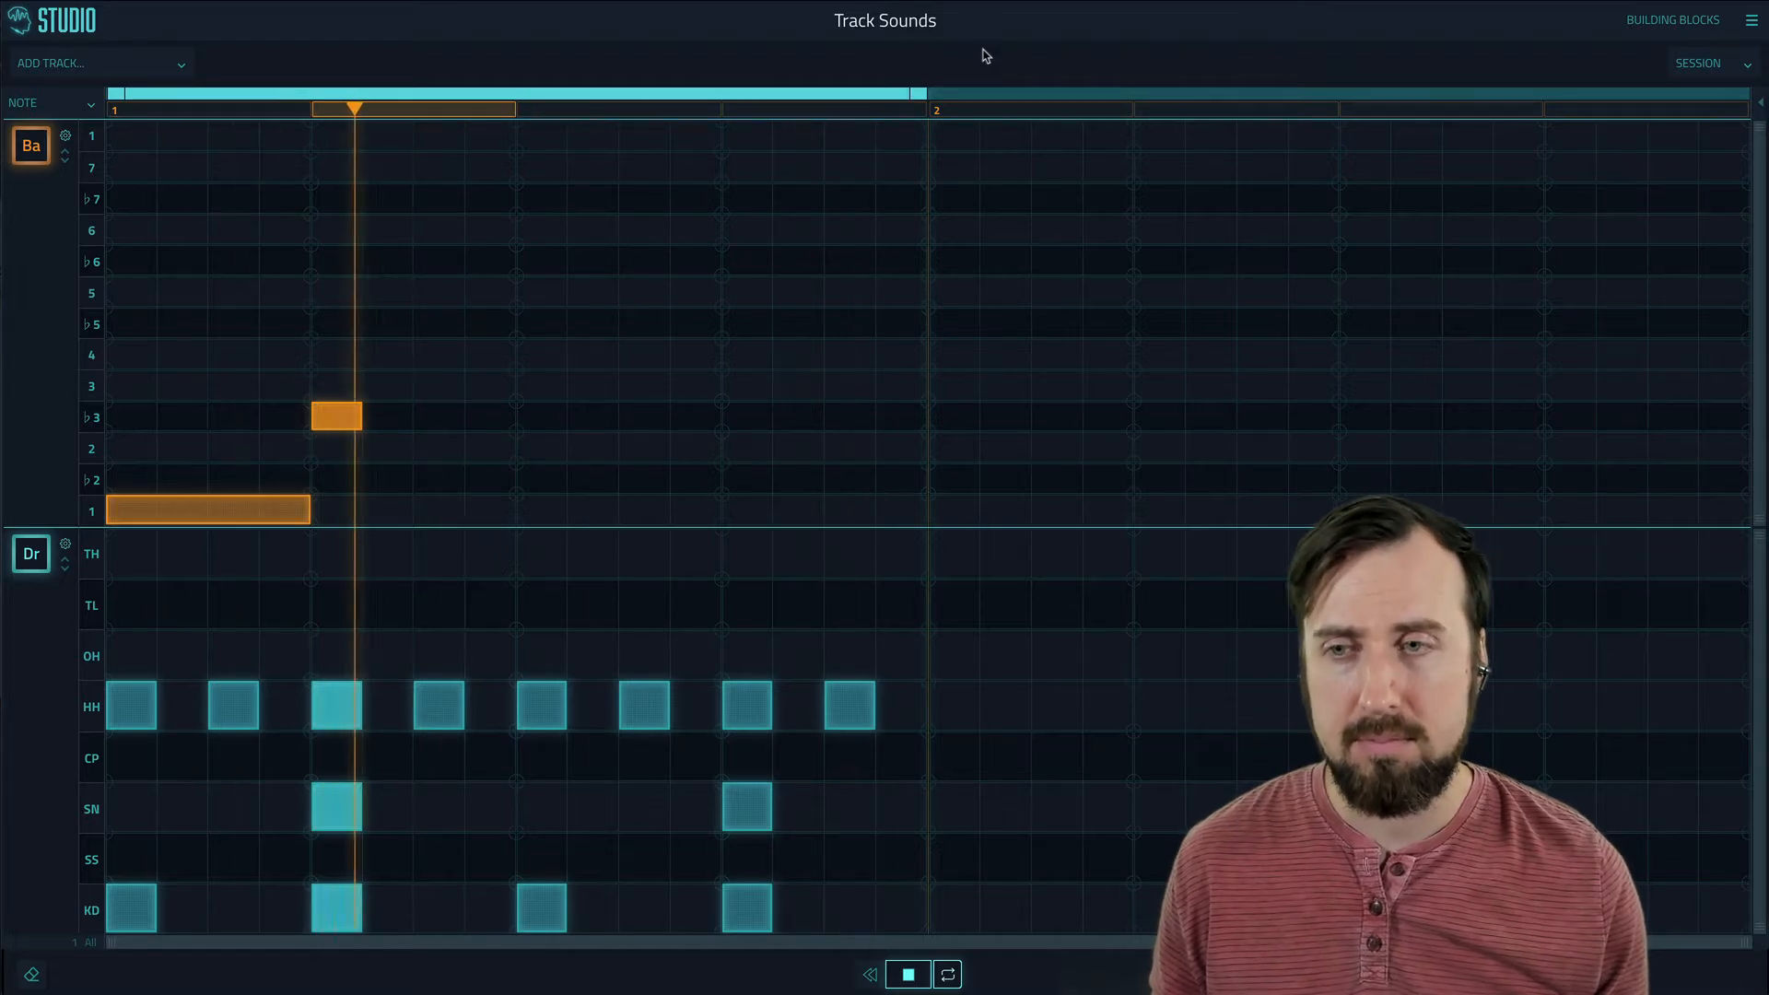
Step: Stop playback and switch the Bass track's preset to BASS Redmattre Pipe
key("space")
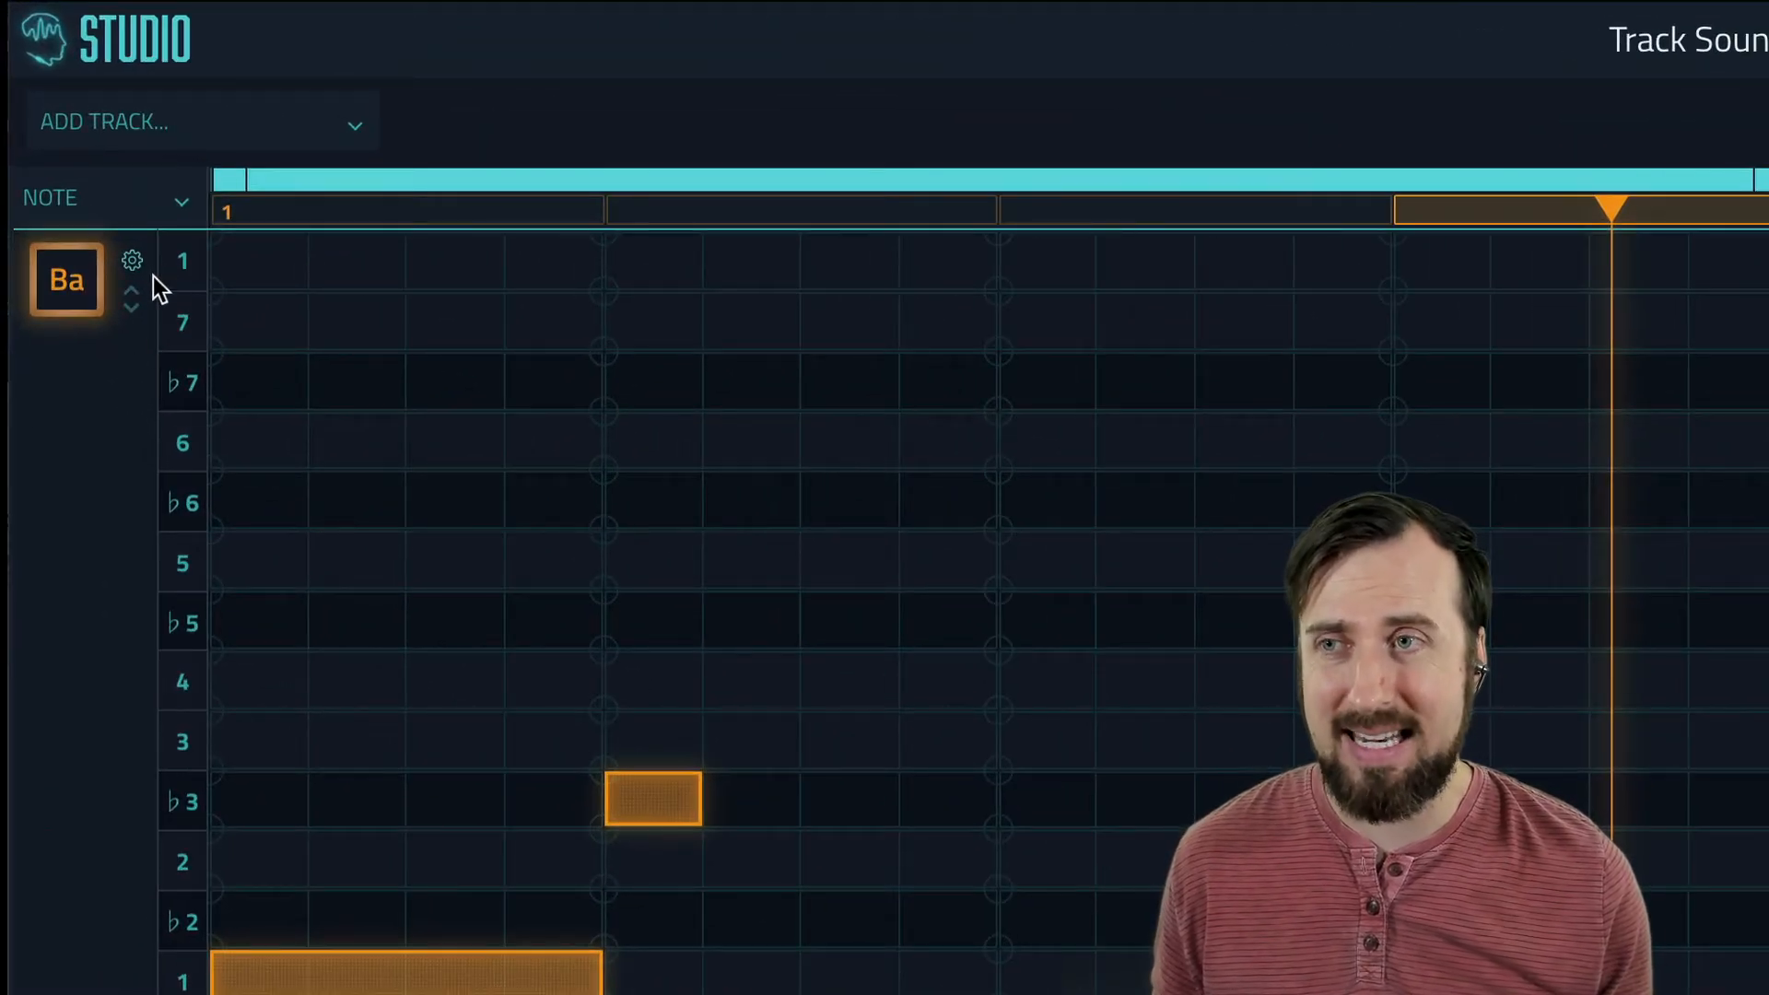
left_click(133, 264)
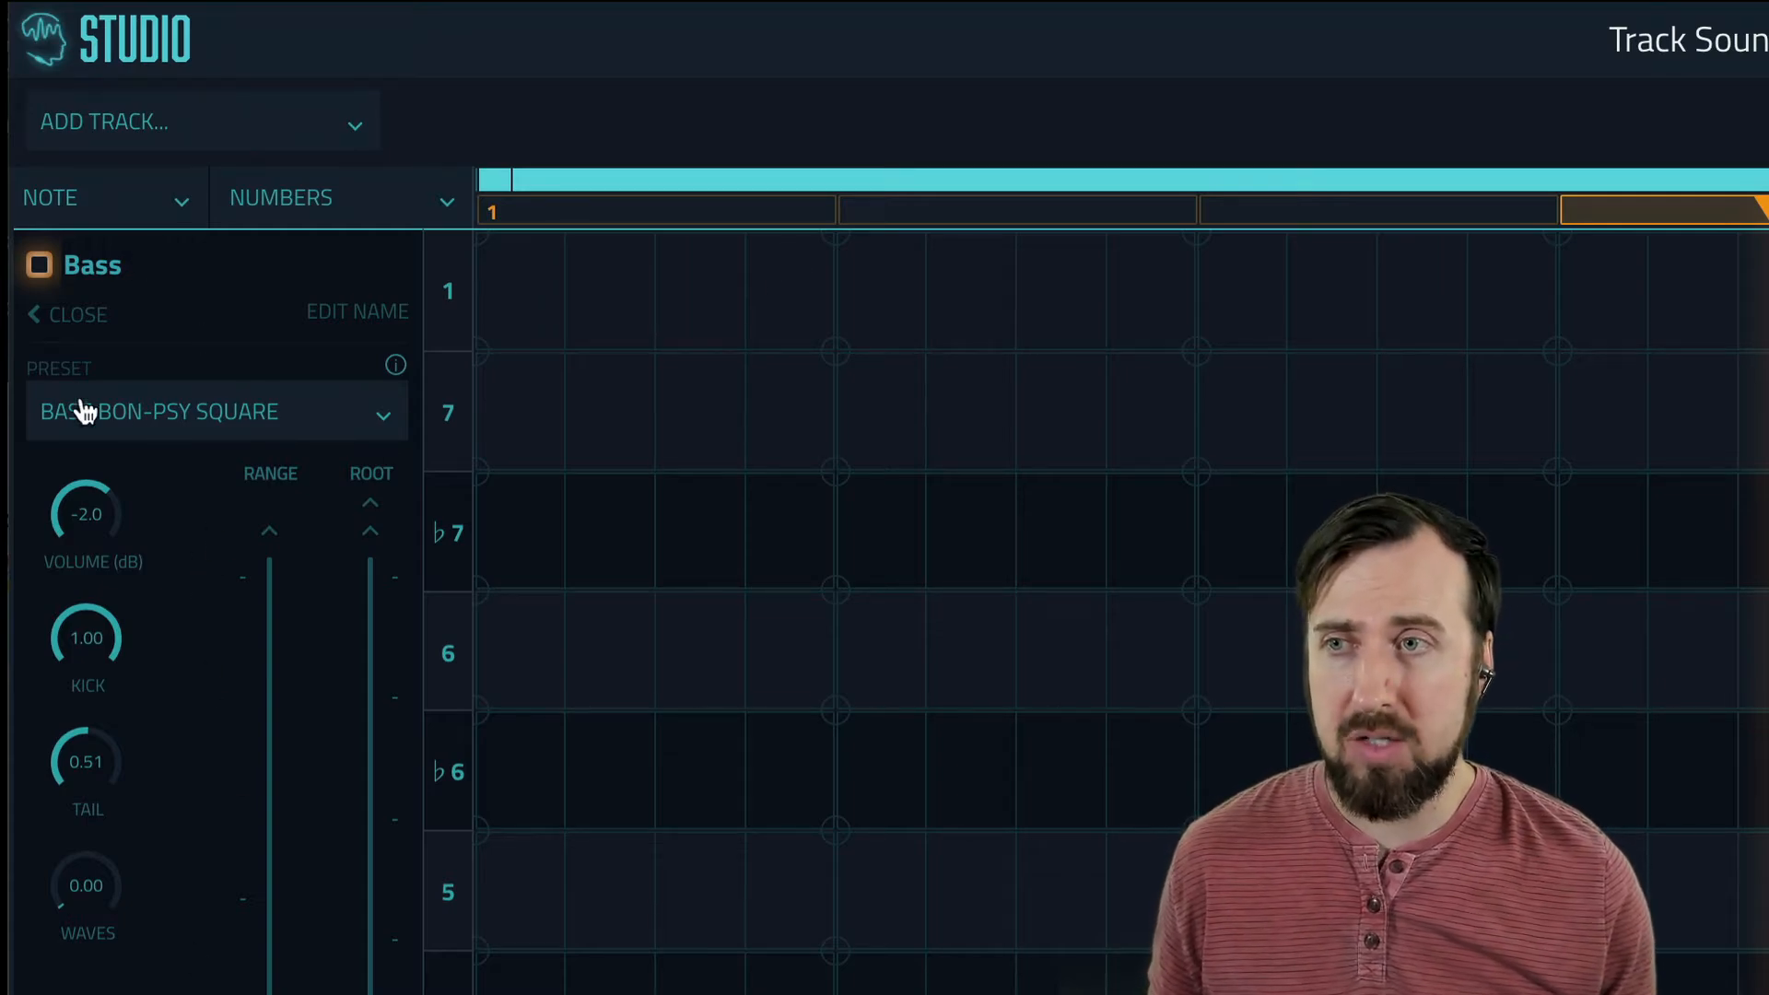
left_click(240, 423)
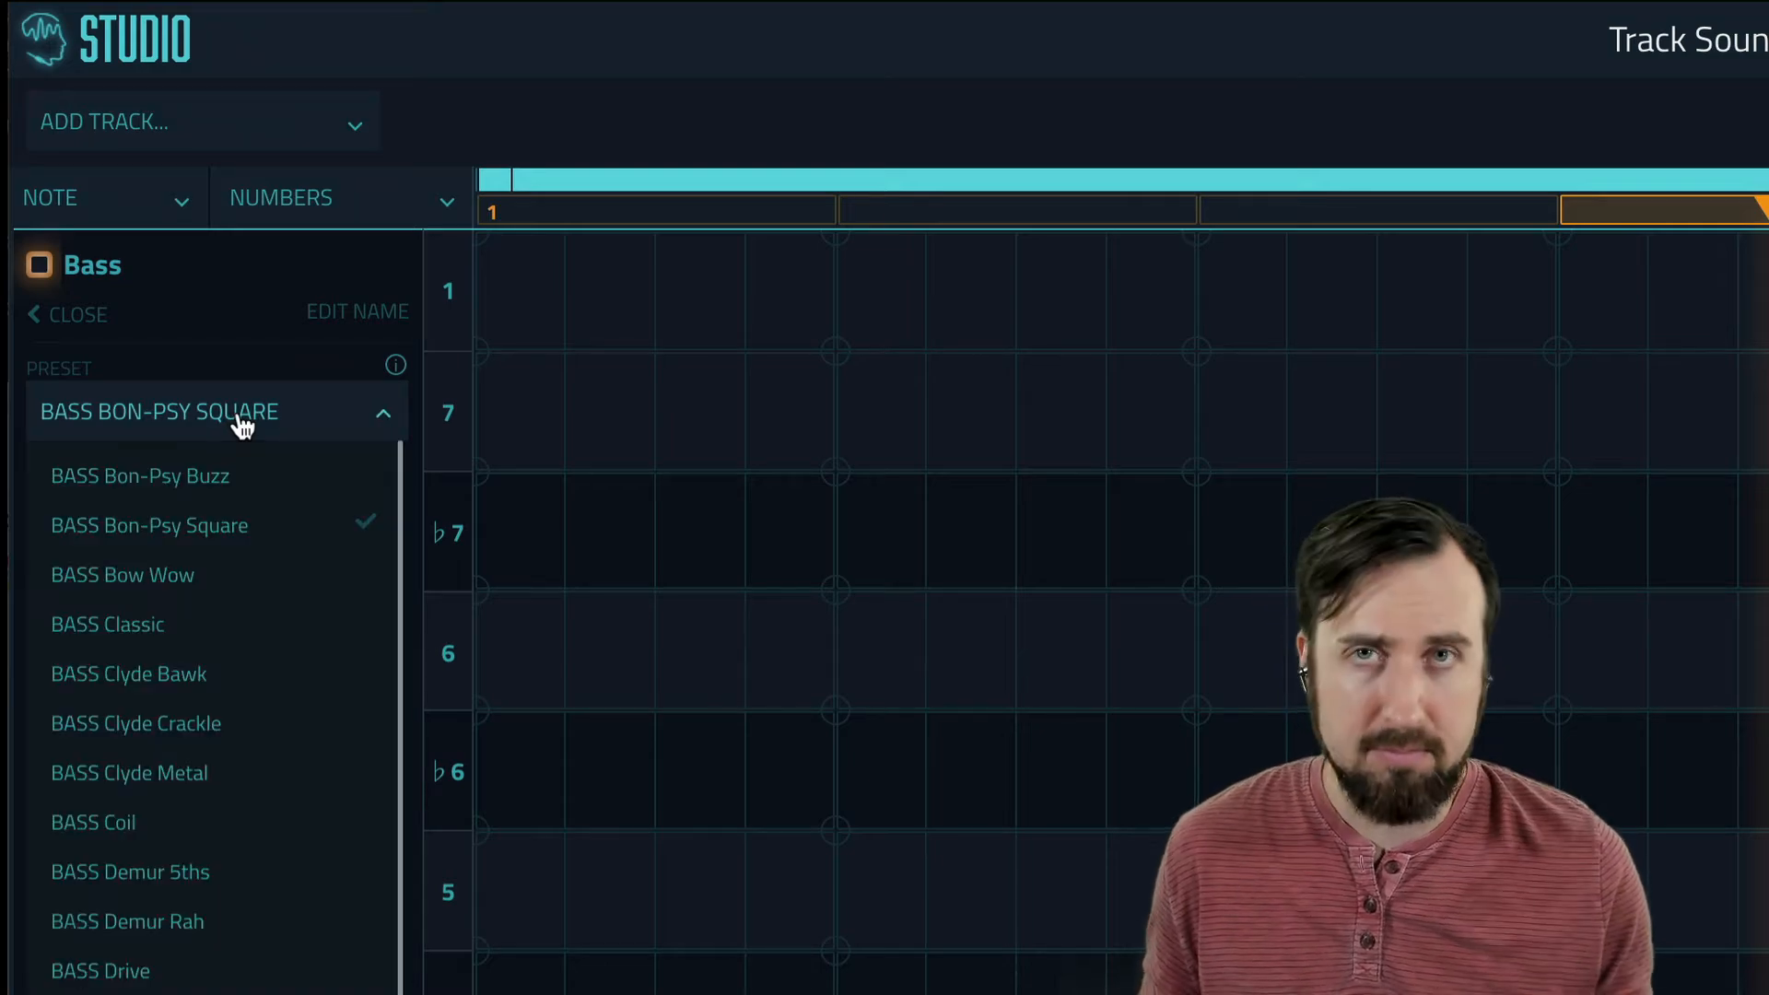
scroll(288, 817, "down", 4)
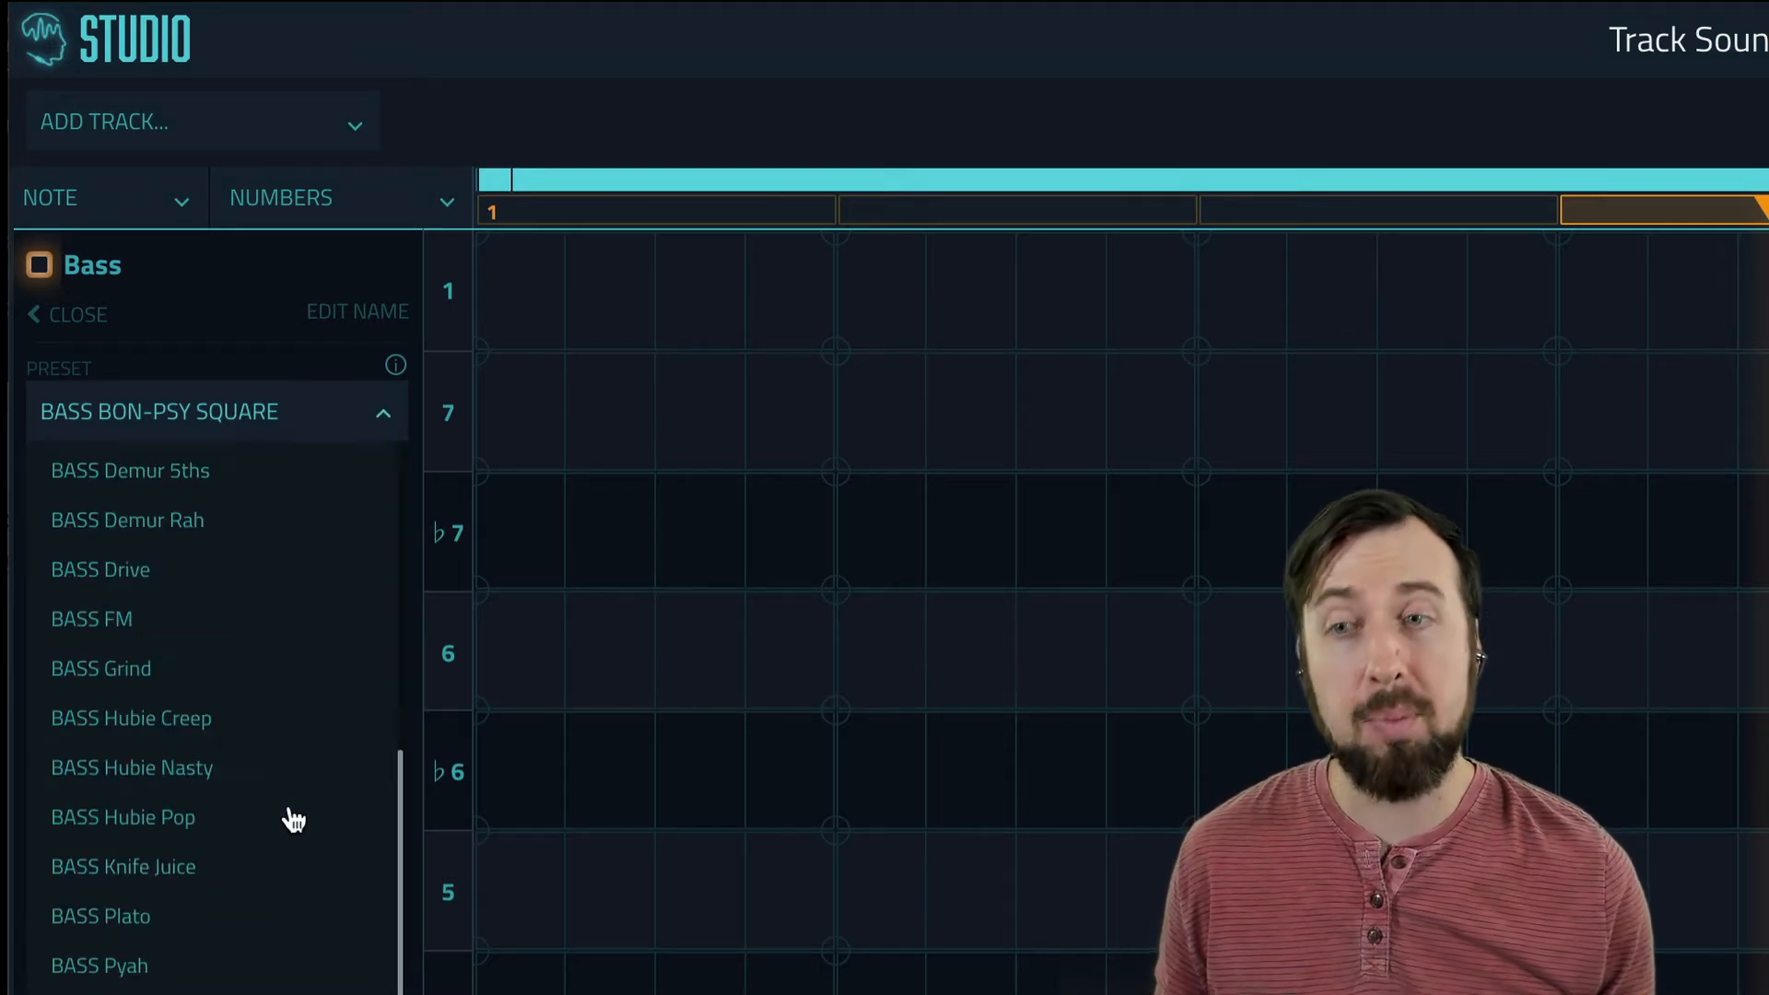
scroll(304, 847, "up", 4)
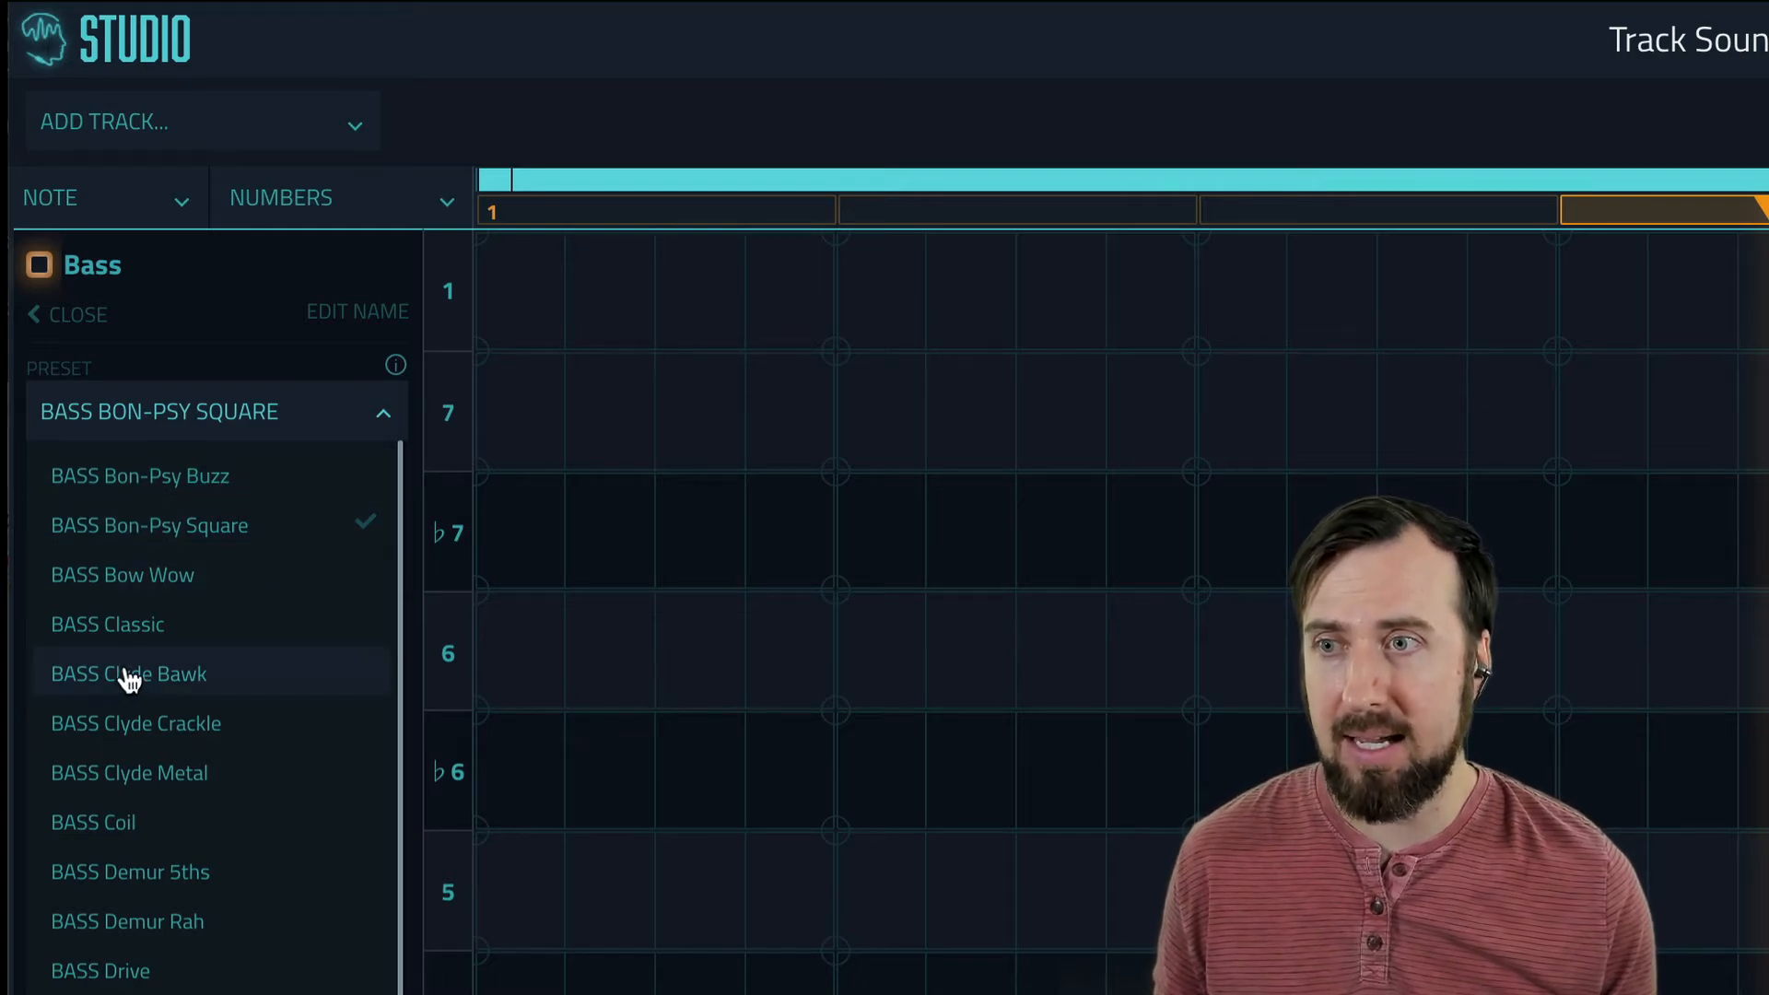
scroll(190, 742, "down", 8)
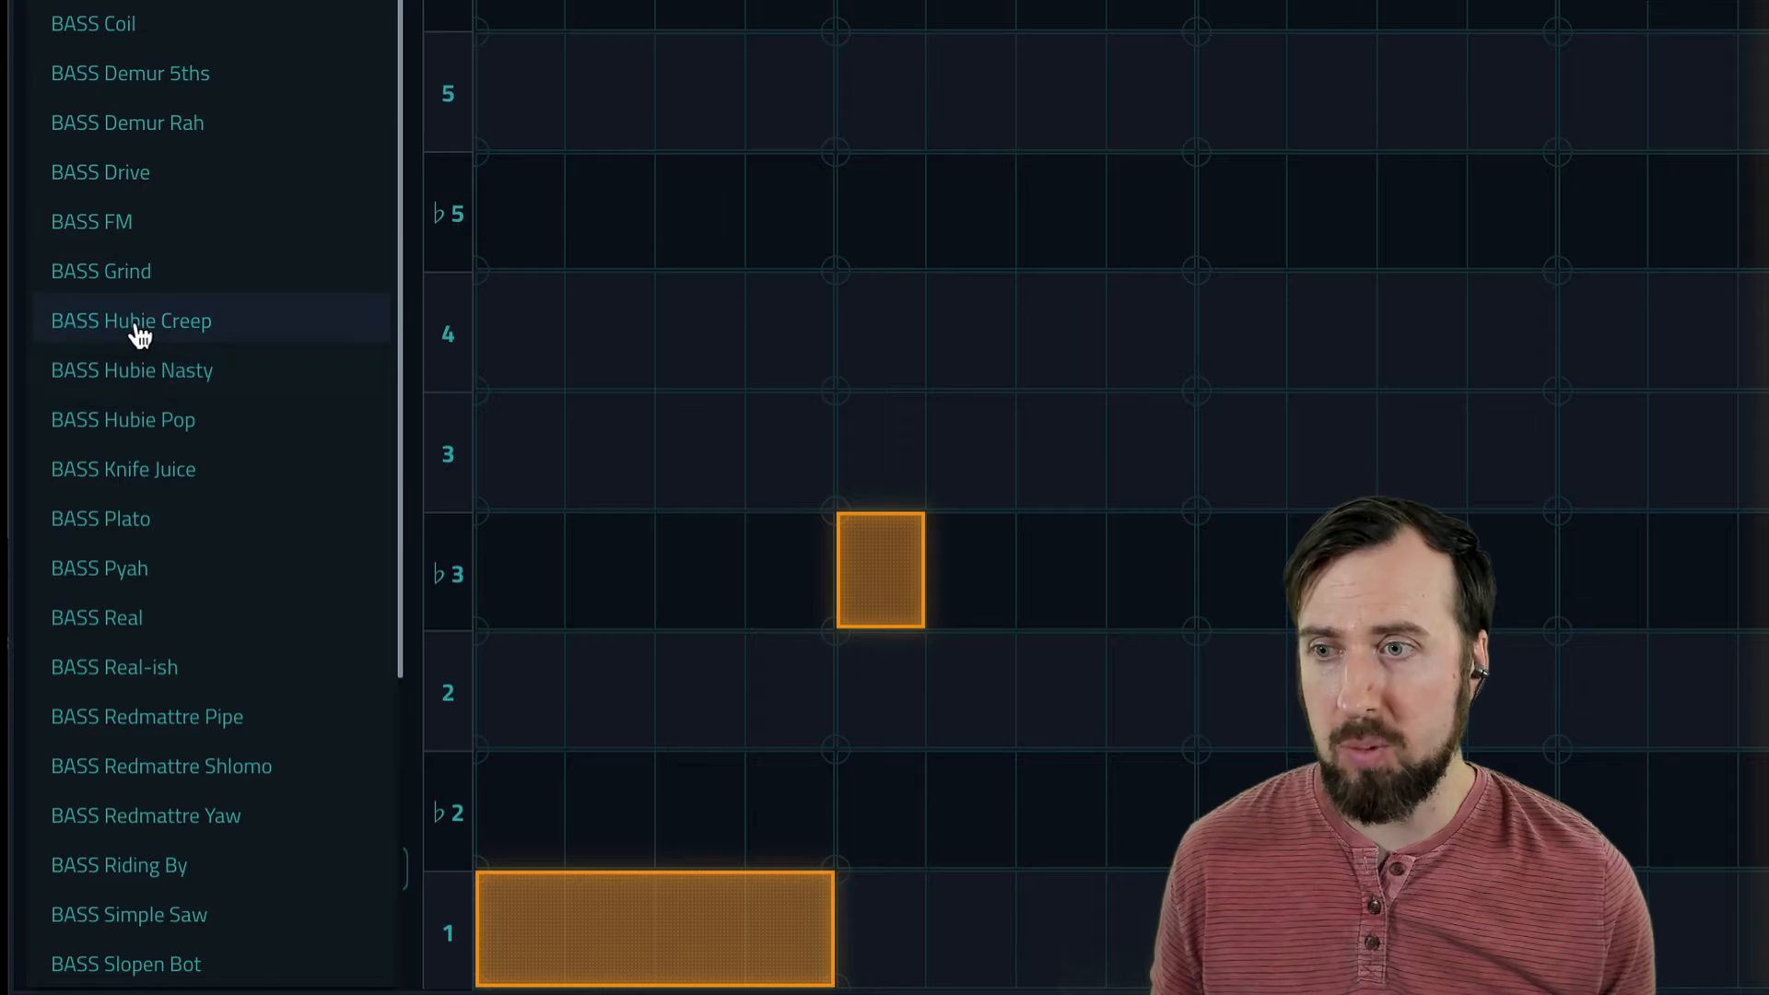
scroll(152, 530, "down", 2)
scroll(118, 659, "down", 2)
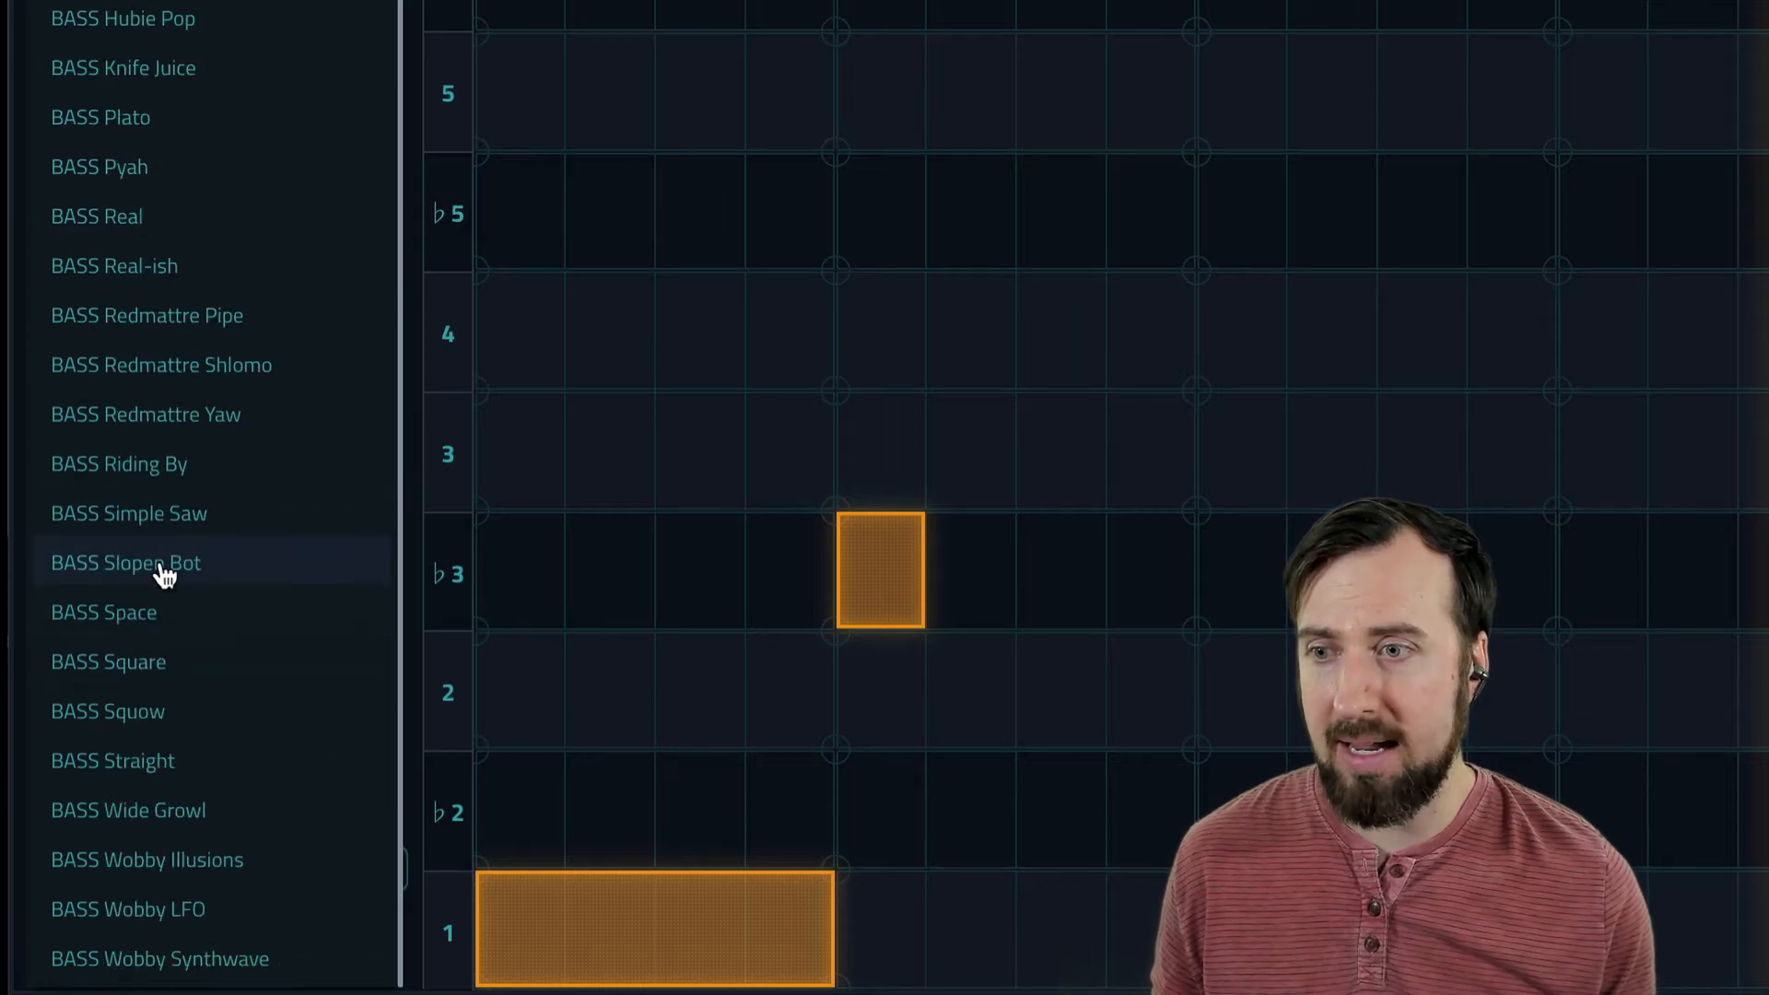
scroll(276, 525, "up", 4)
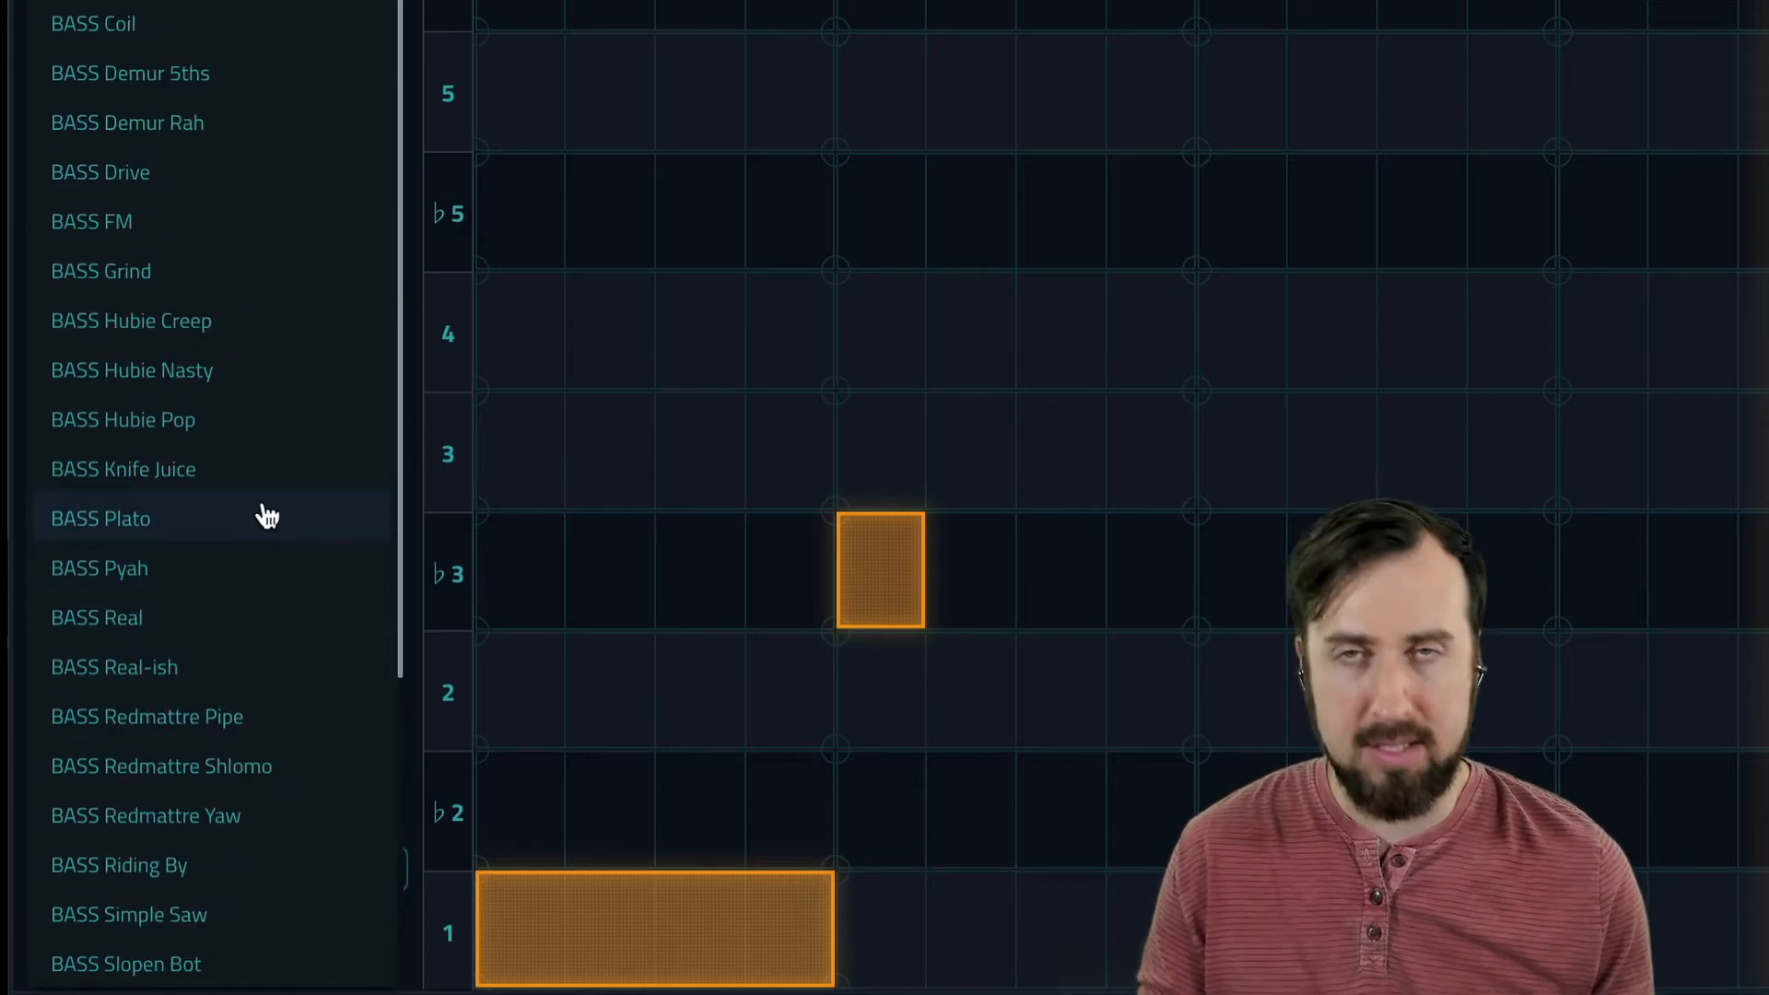
scroll(157, 224, "down", 2)
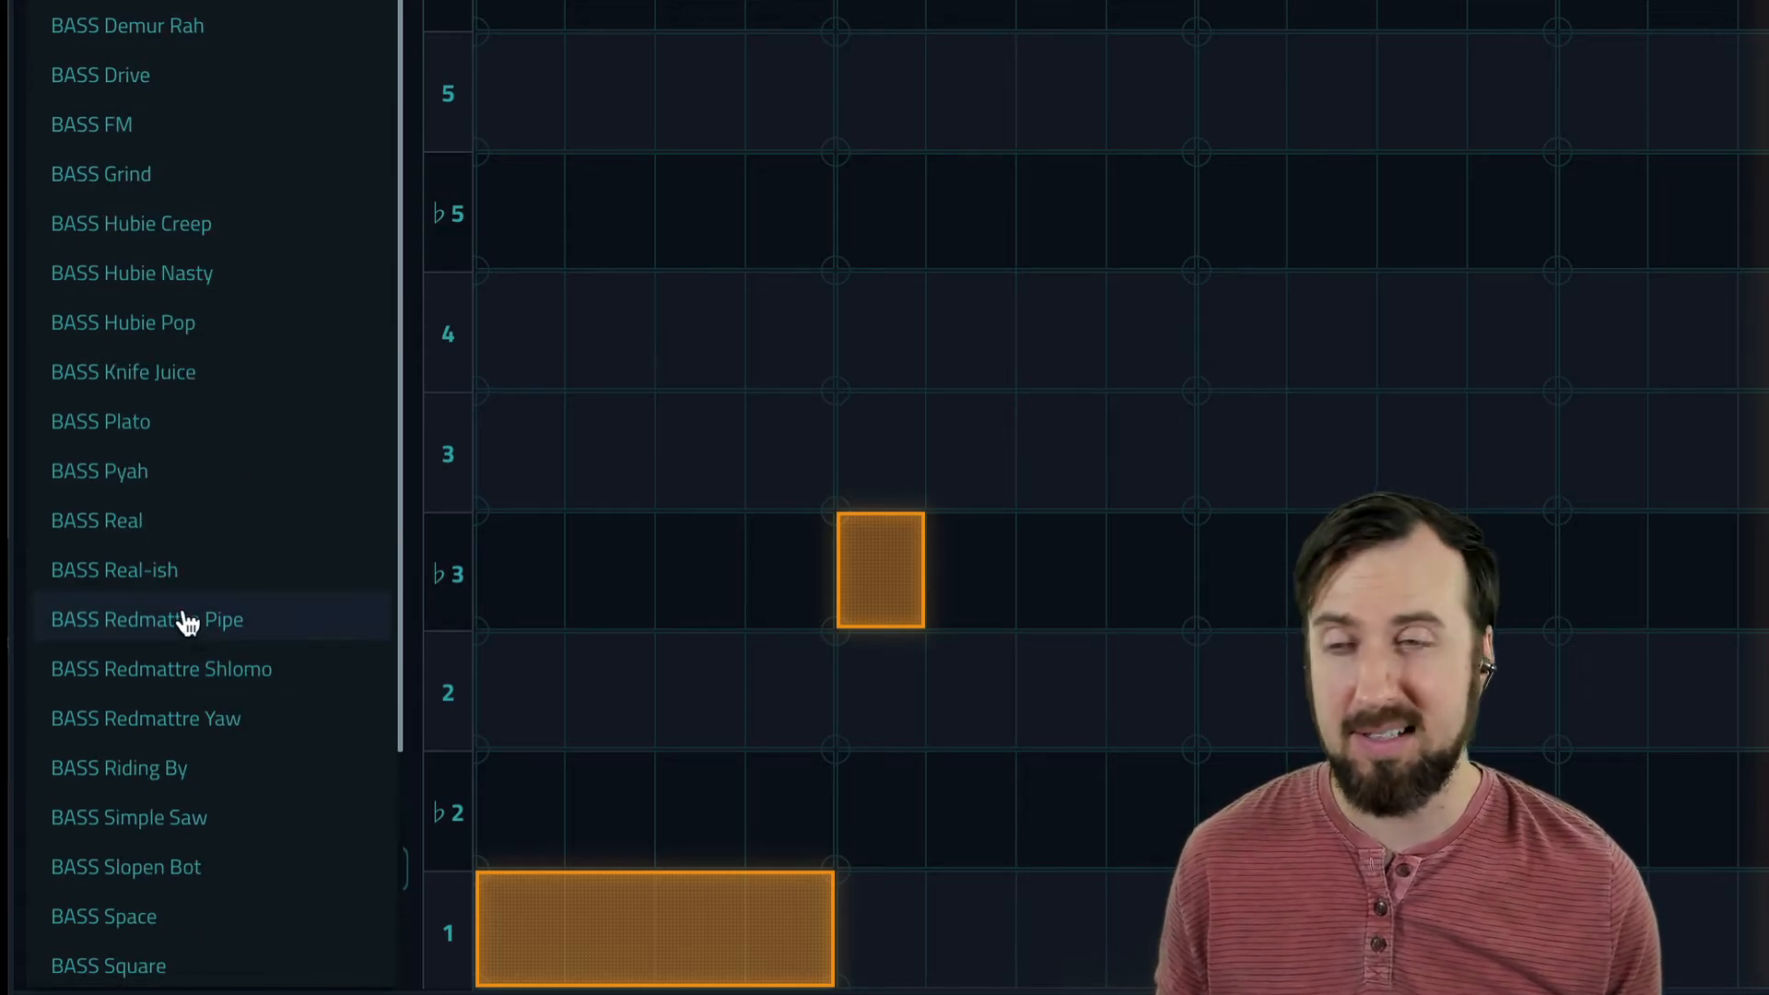
left_click(184, 619)
scroll(903, 374, "up", 5)
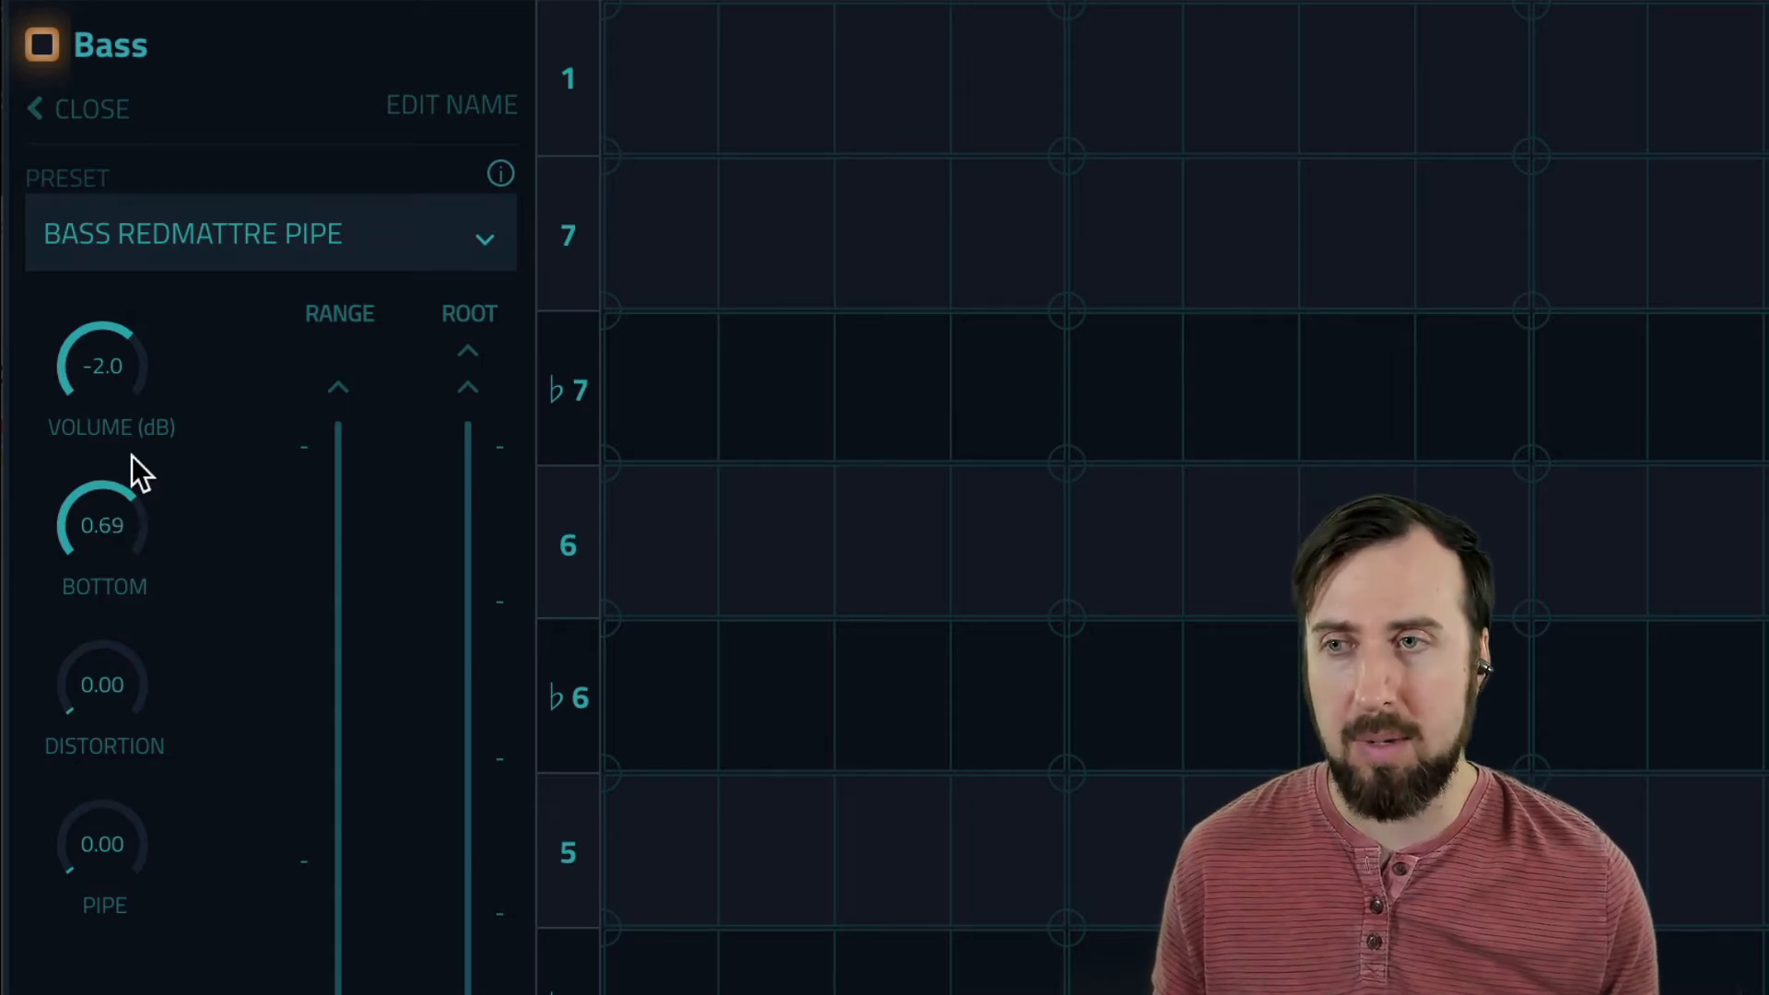
Step: Play the loop and try the Bass track's Bottom setting at both extremes, settling on 0.64
key("space")
left_click_drag(109, 528, 110, 307)
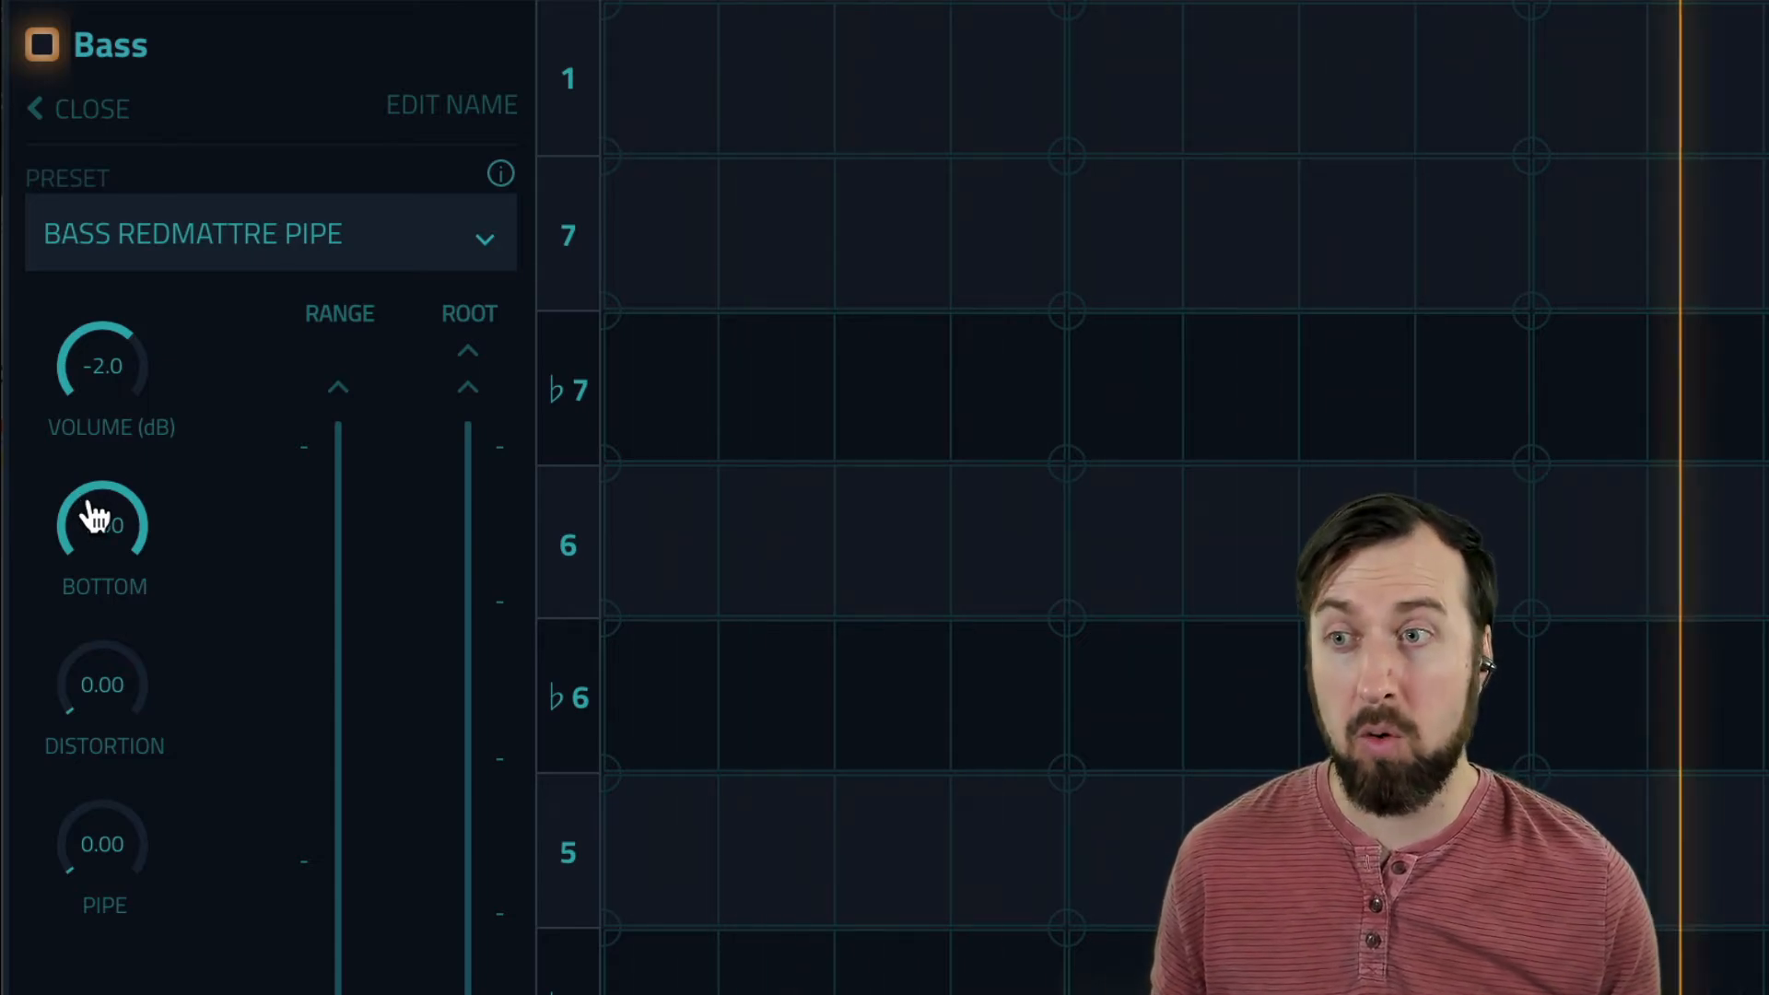
left_click_drag(83, 504, 89, 993)
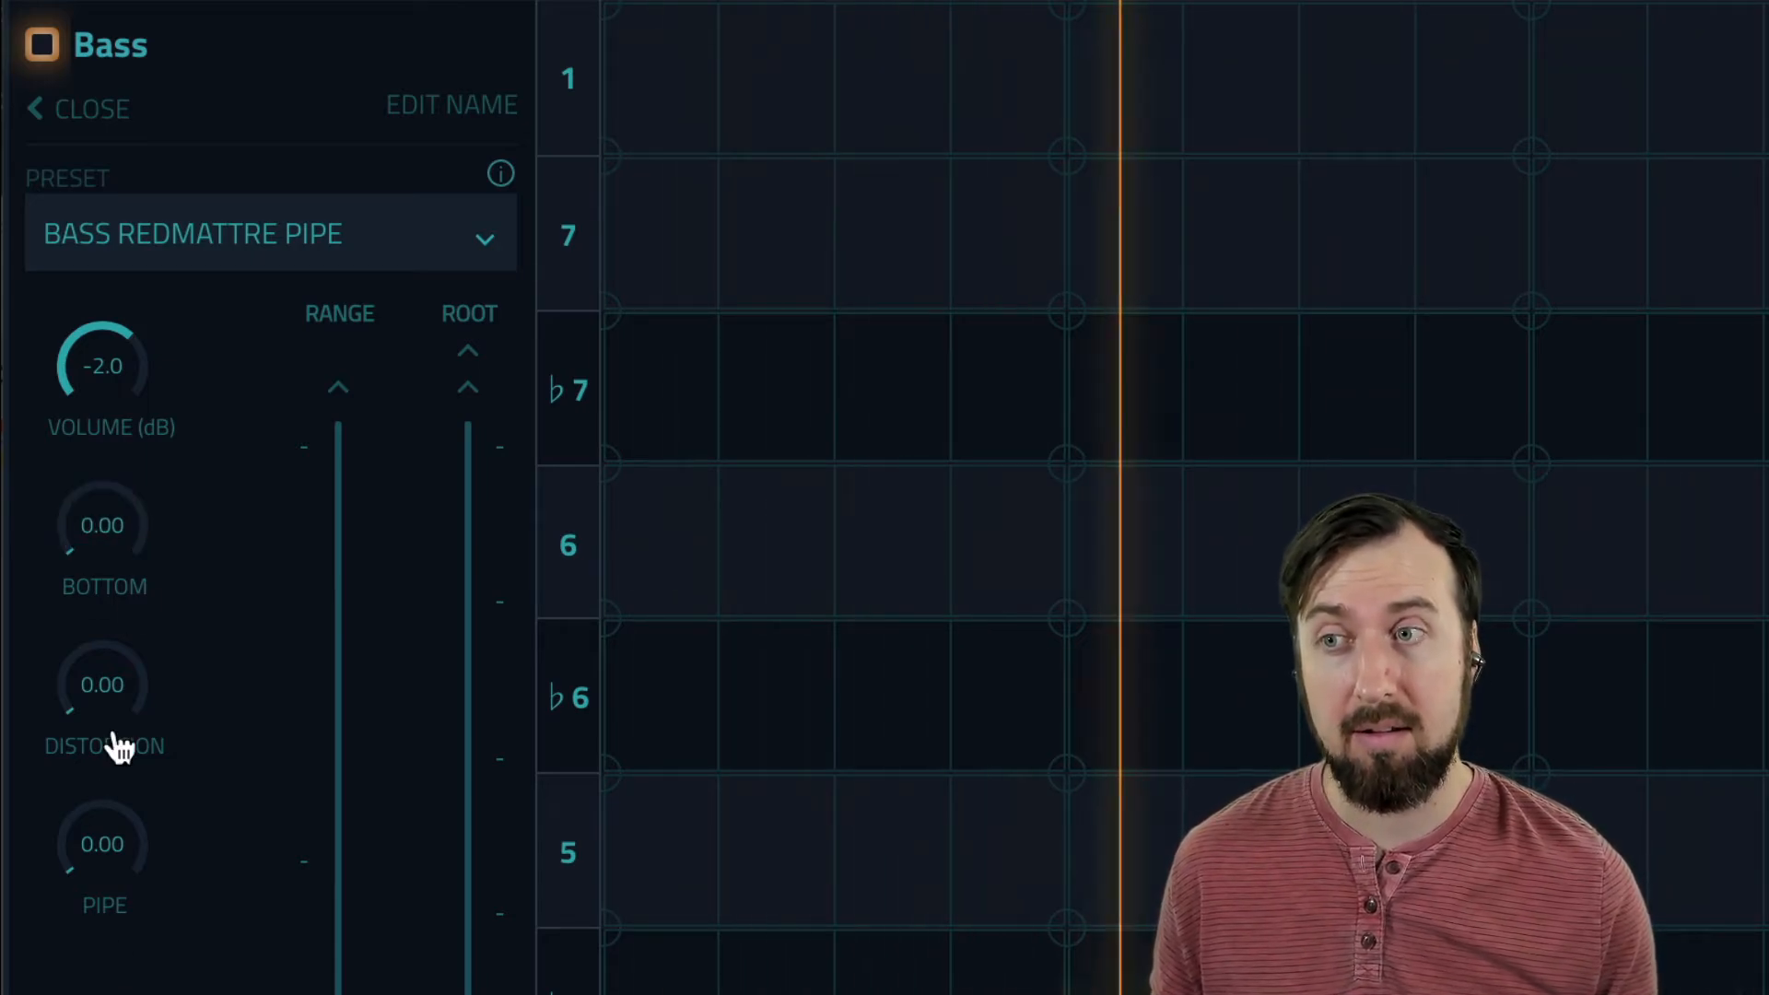
left_click_drag(123, 553, 153, 109)
Step: Set the Bass track's Distortion to 0.48 and Pipe to 0.72, and close its settings
left_click_drag(98, 682, 118, 190)
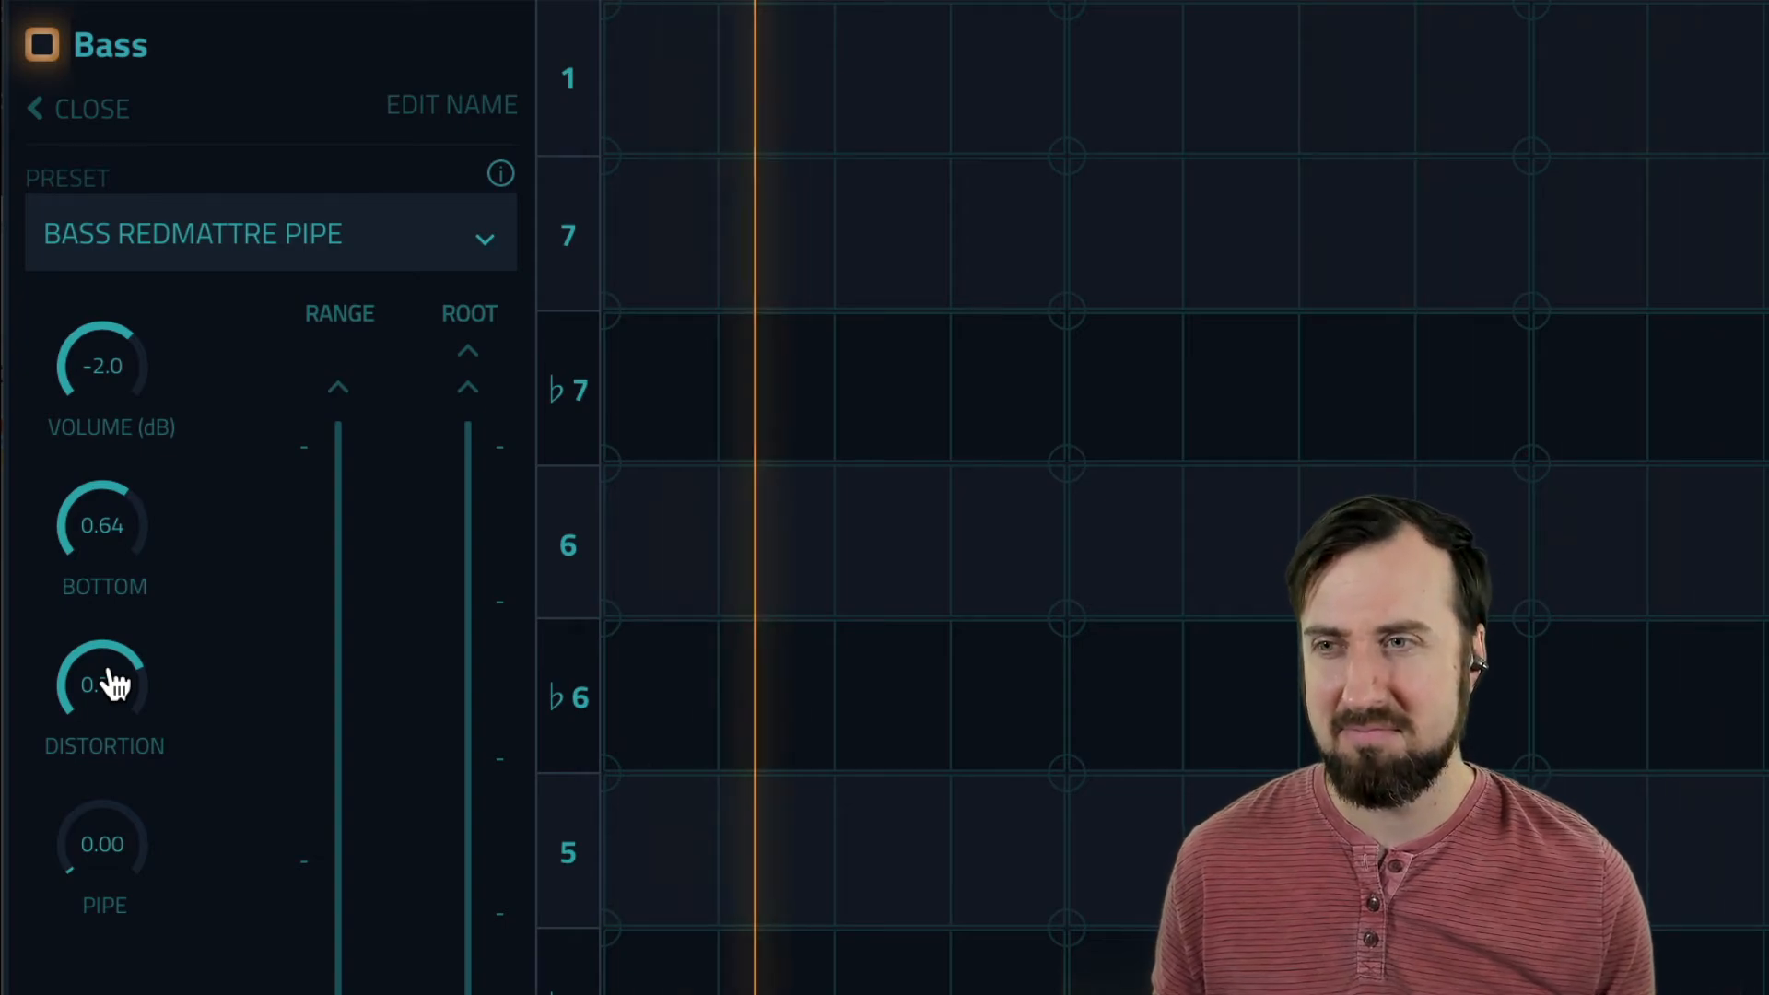
left_click_drag(108, 677, 98, 994)
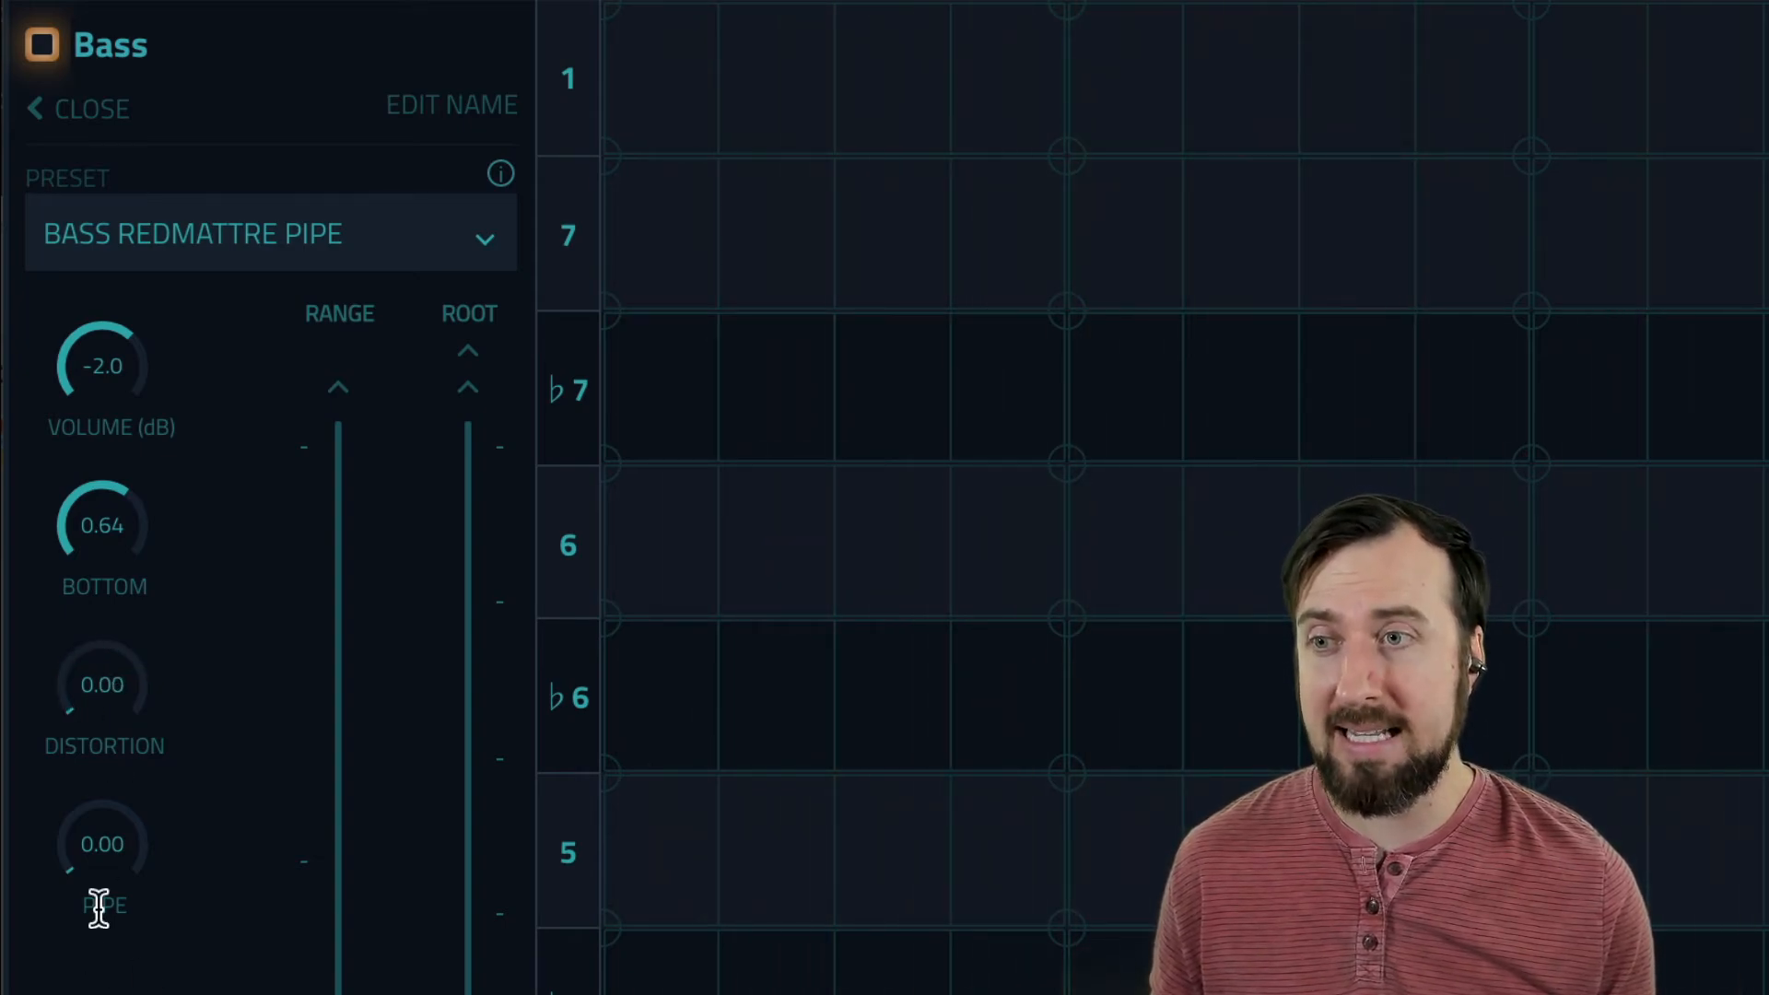
left_click_drag(127, 863, 147, 229)
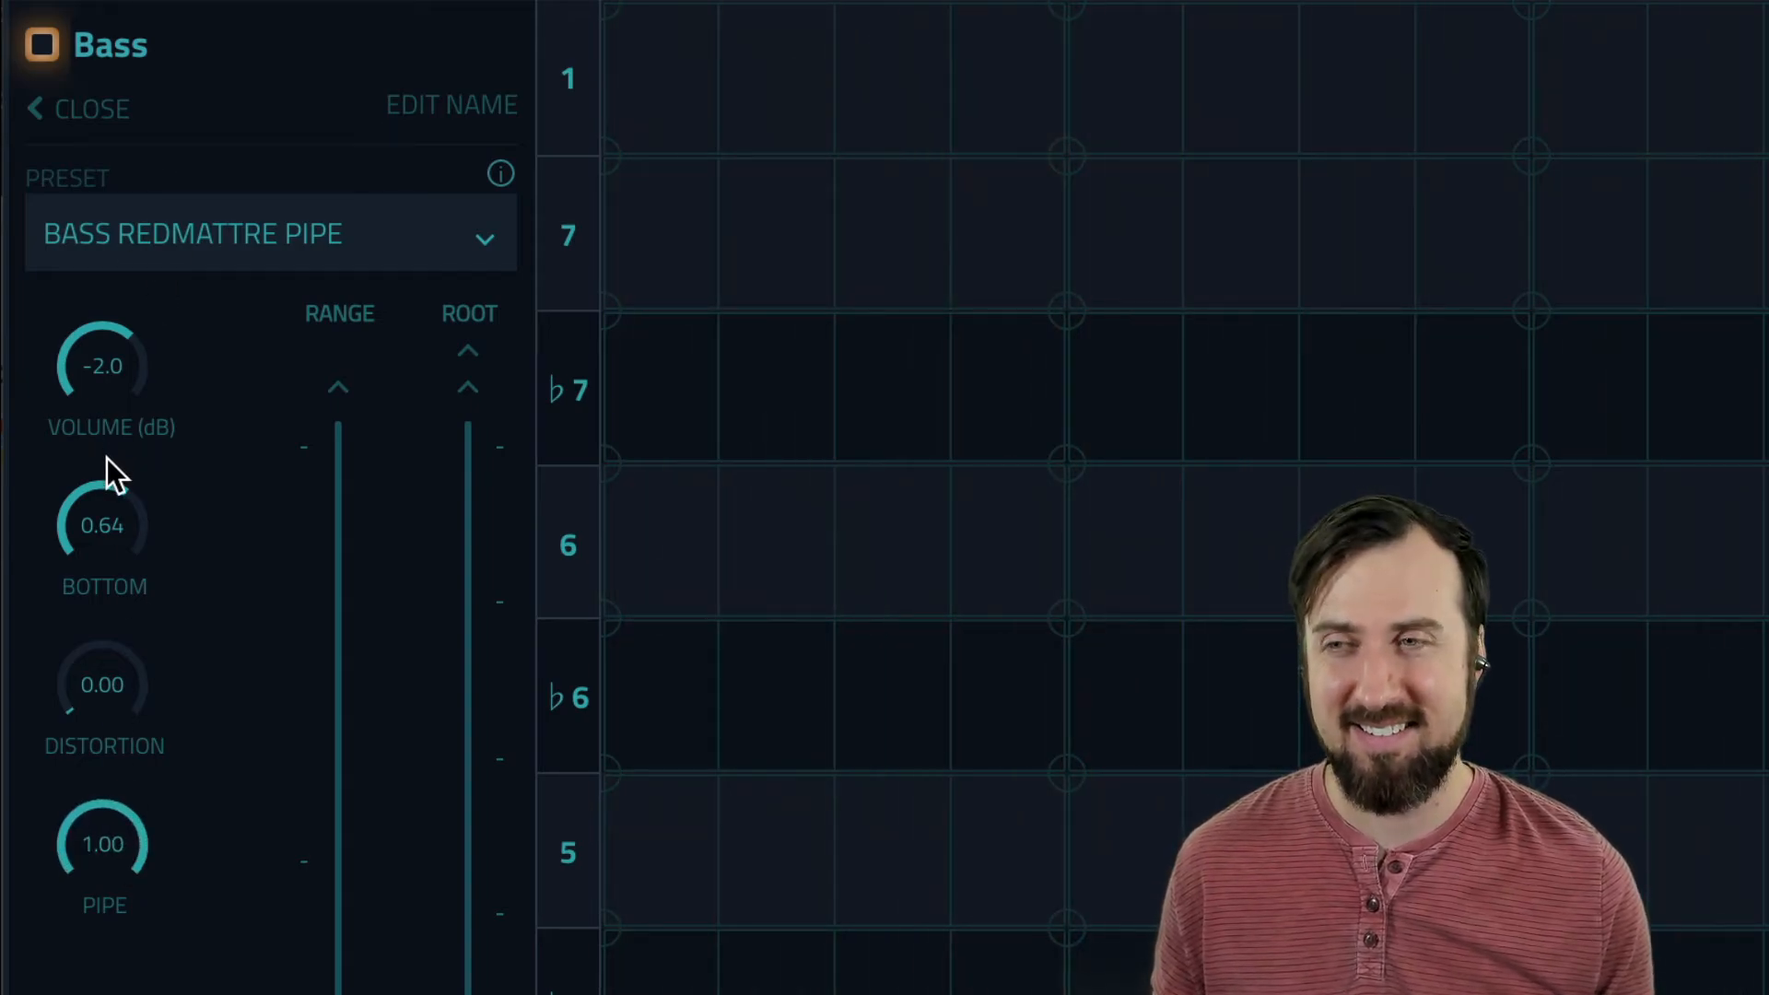
left_click_drag(122, 845, 135, 993)
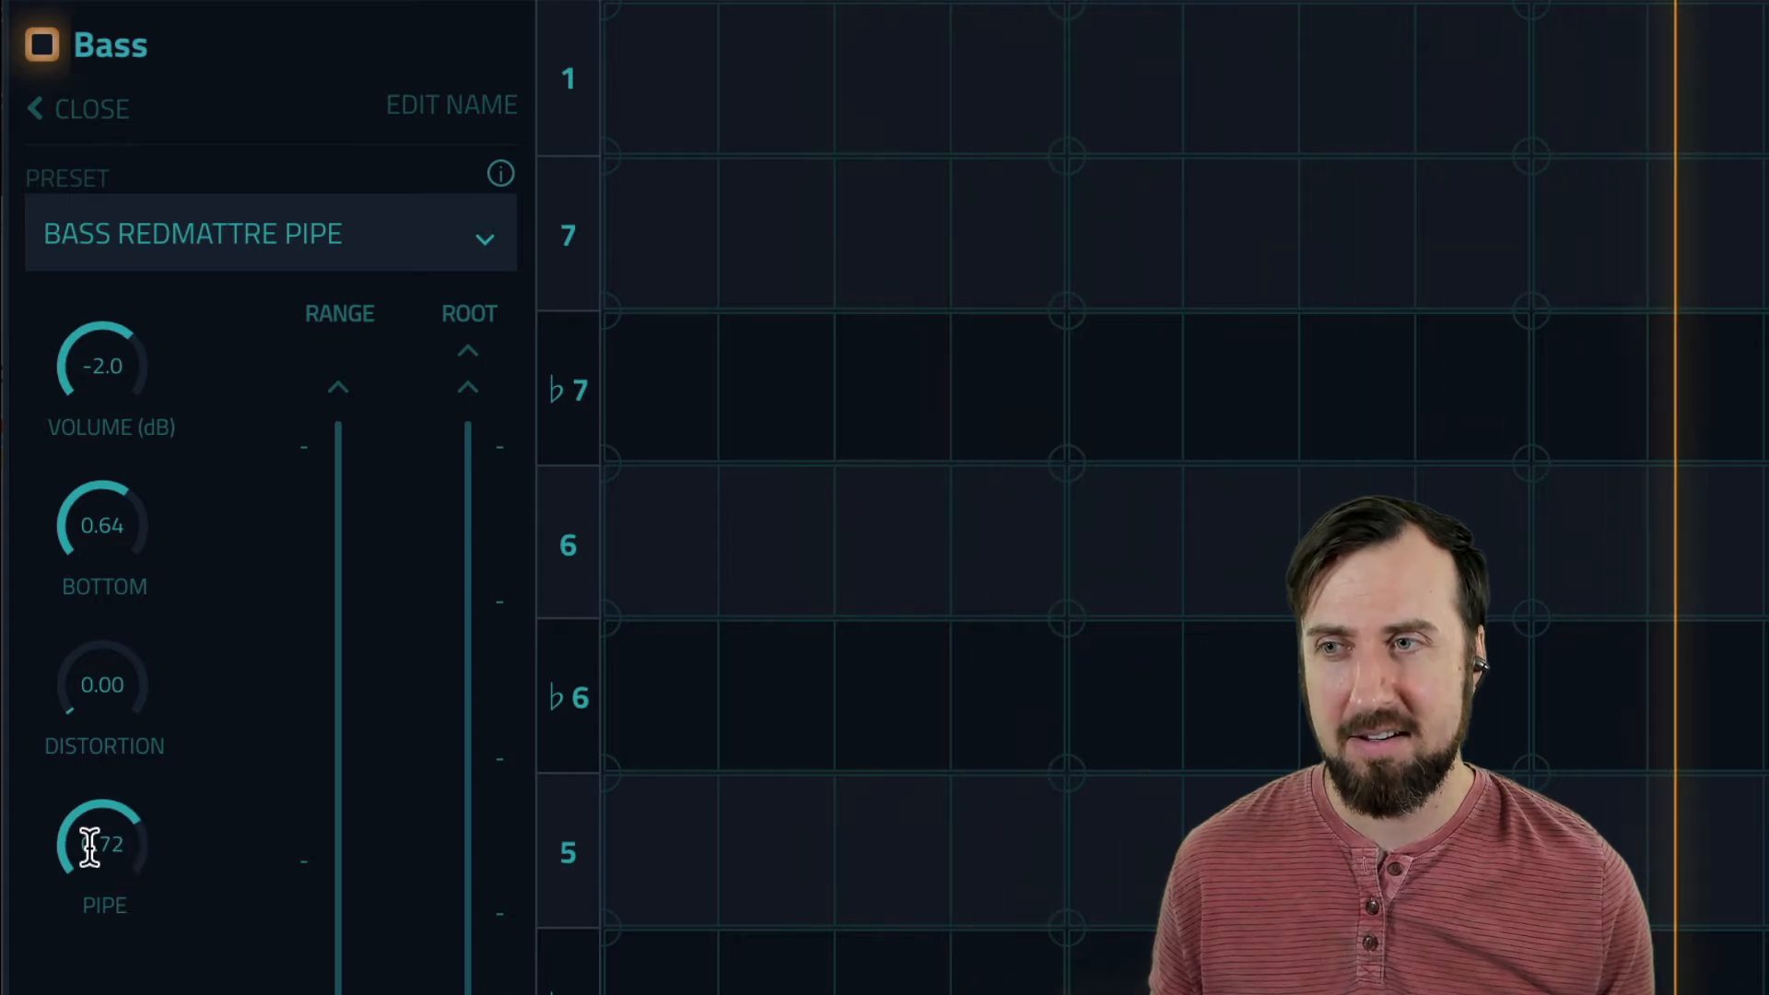
left_click_drag(107, 679, 98, 383)
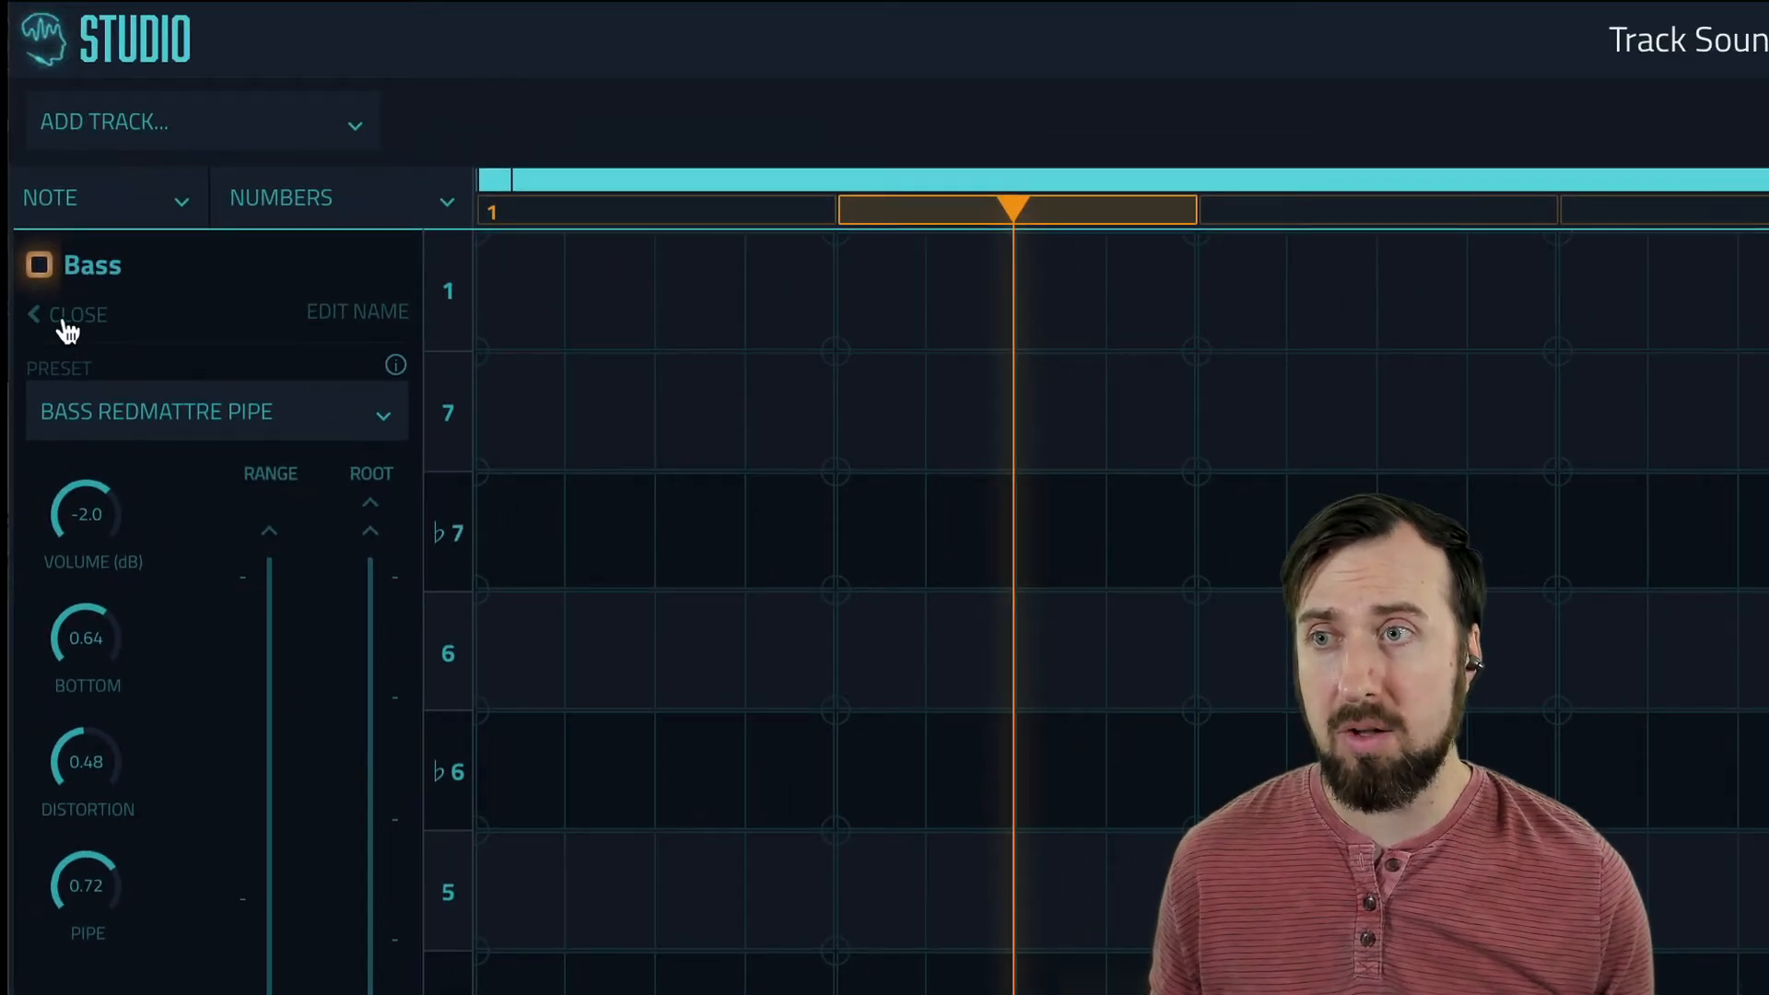
left_click(67, 319)
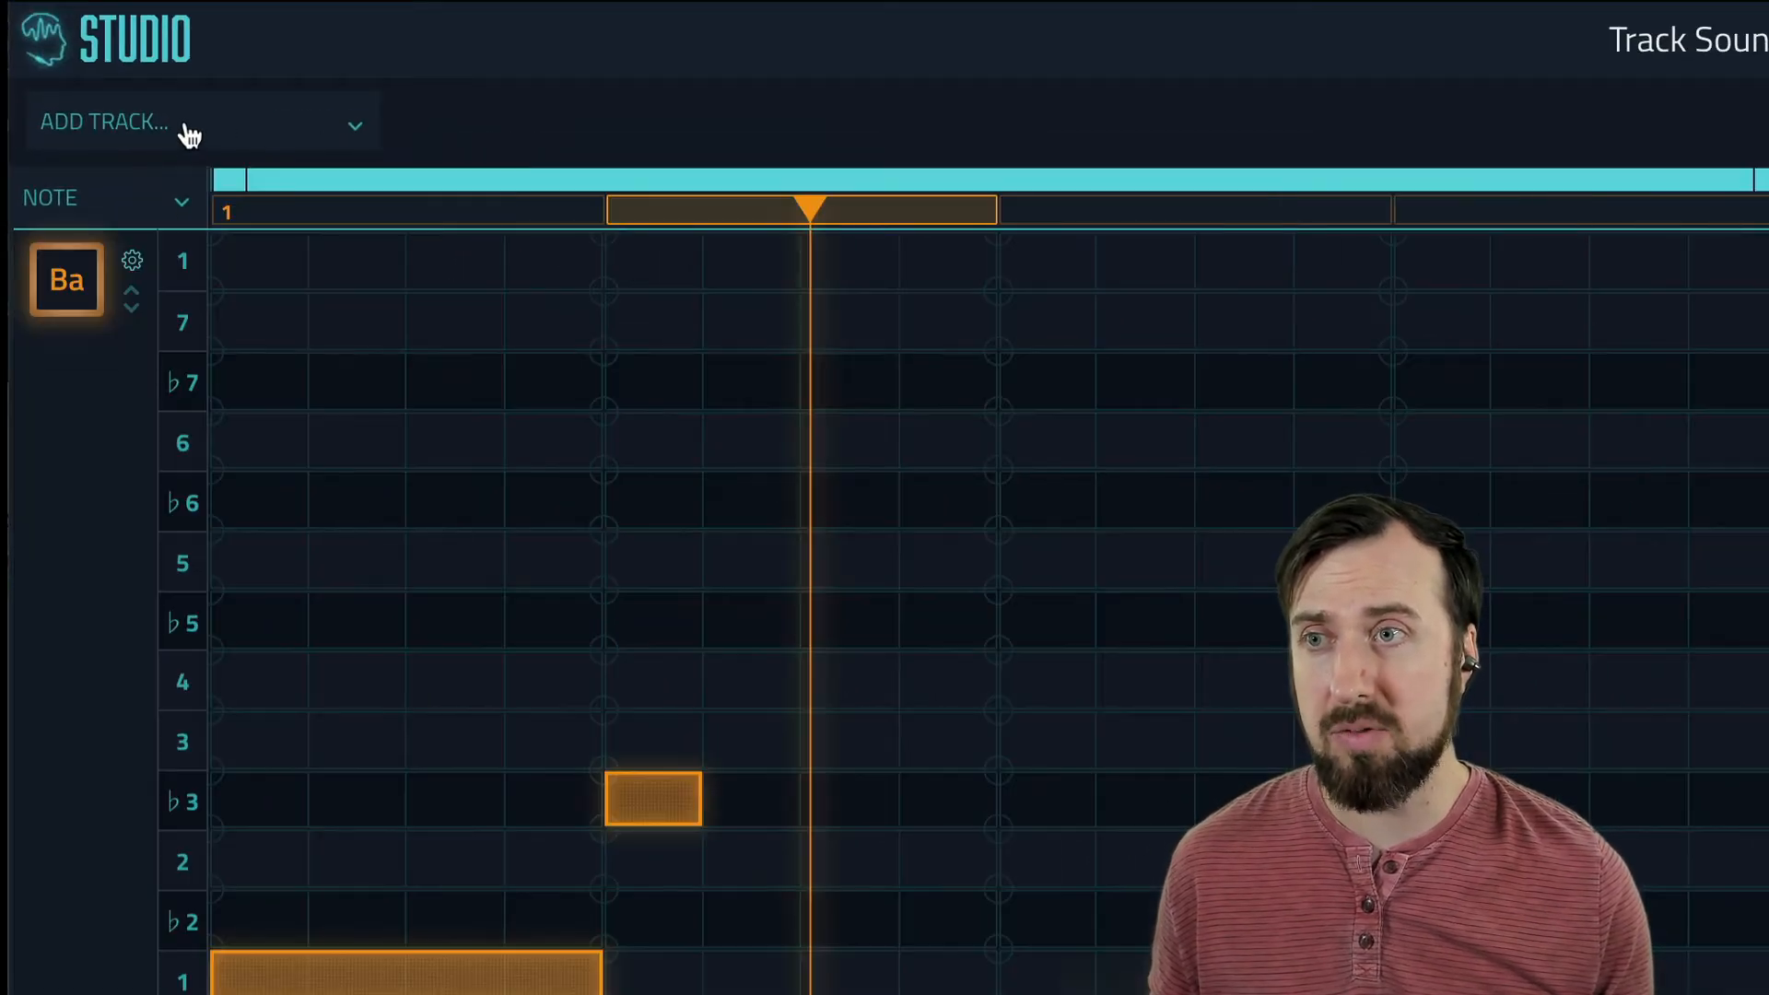
left_click(181, 132)
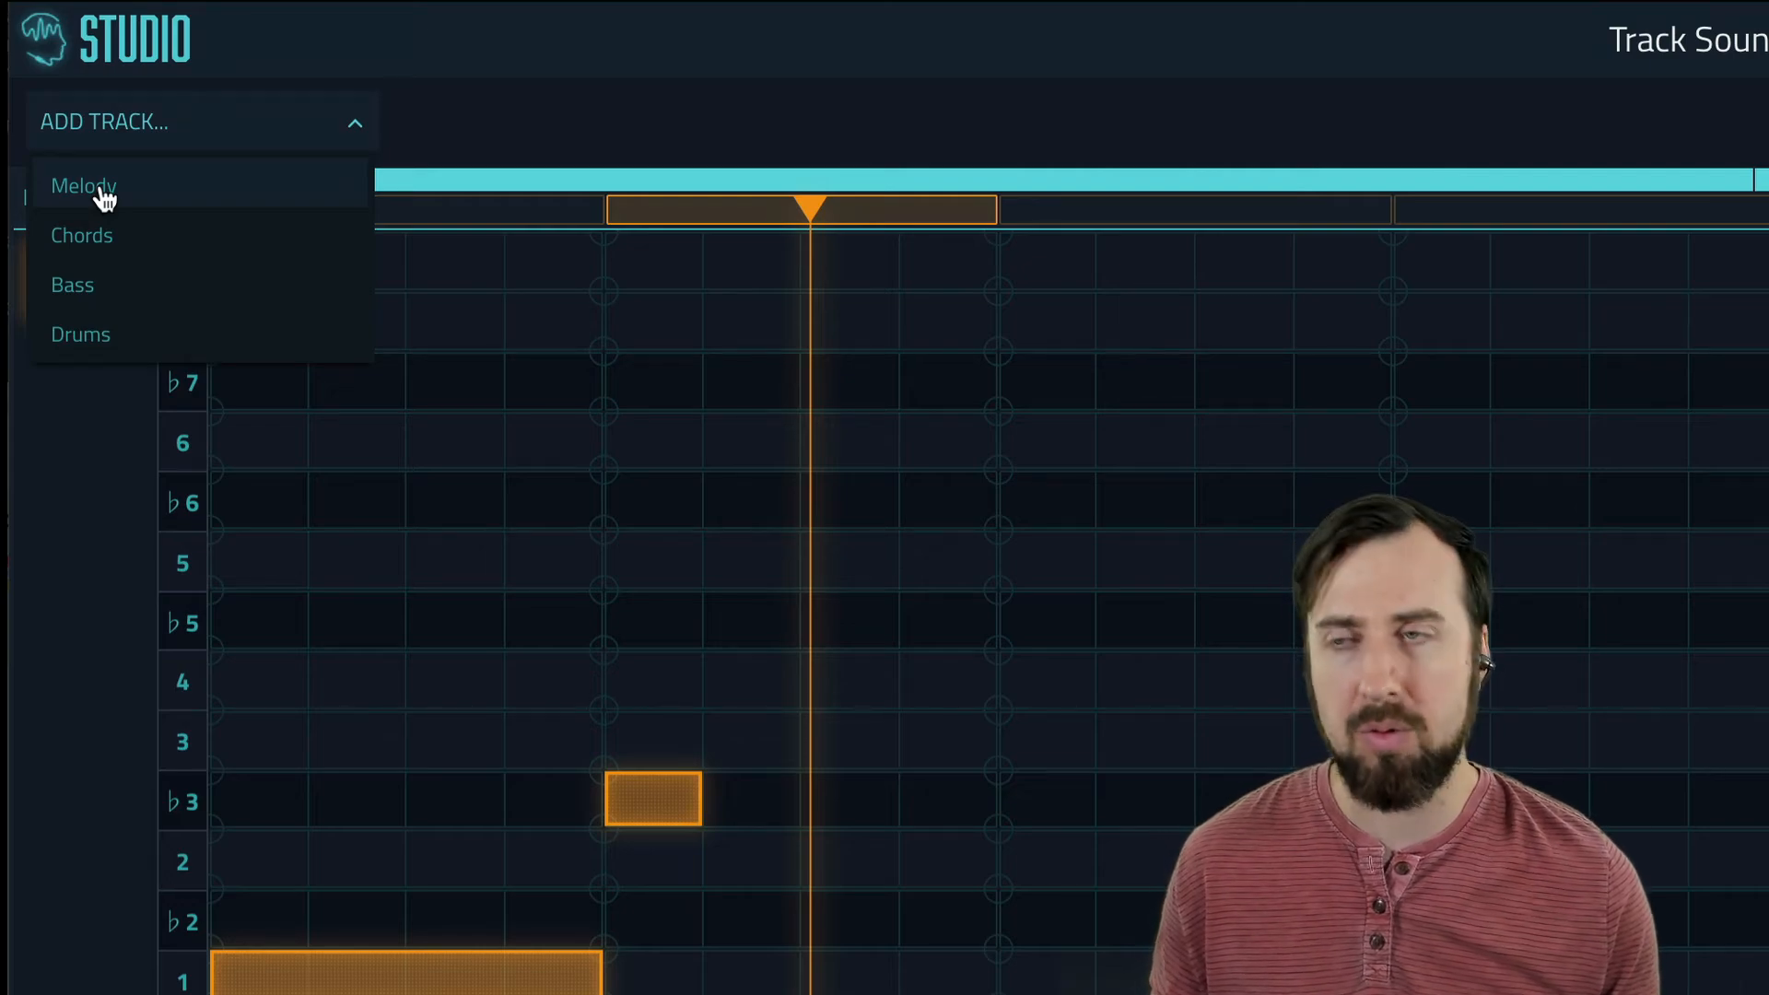
left_click(493, 95)
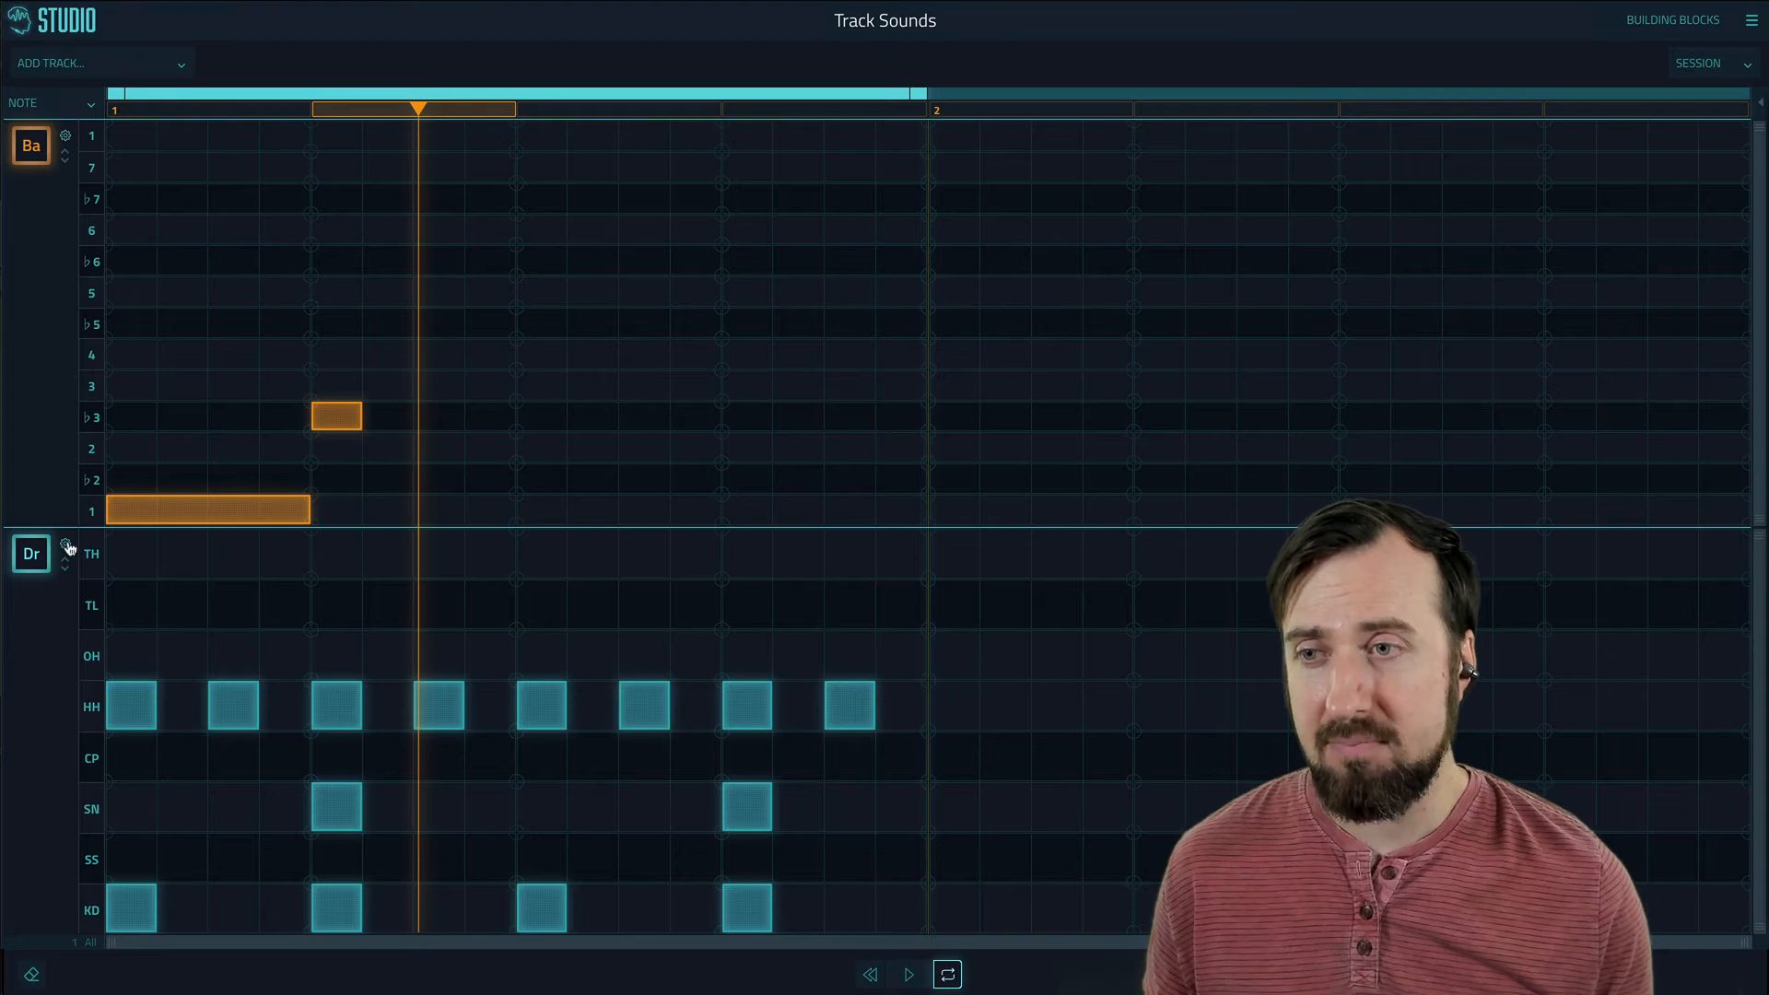
Step: Change the Drums track's kit to Bon-Psy Nice 3
left_click(66, 546)
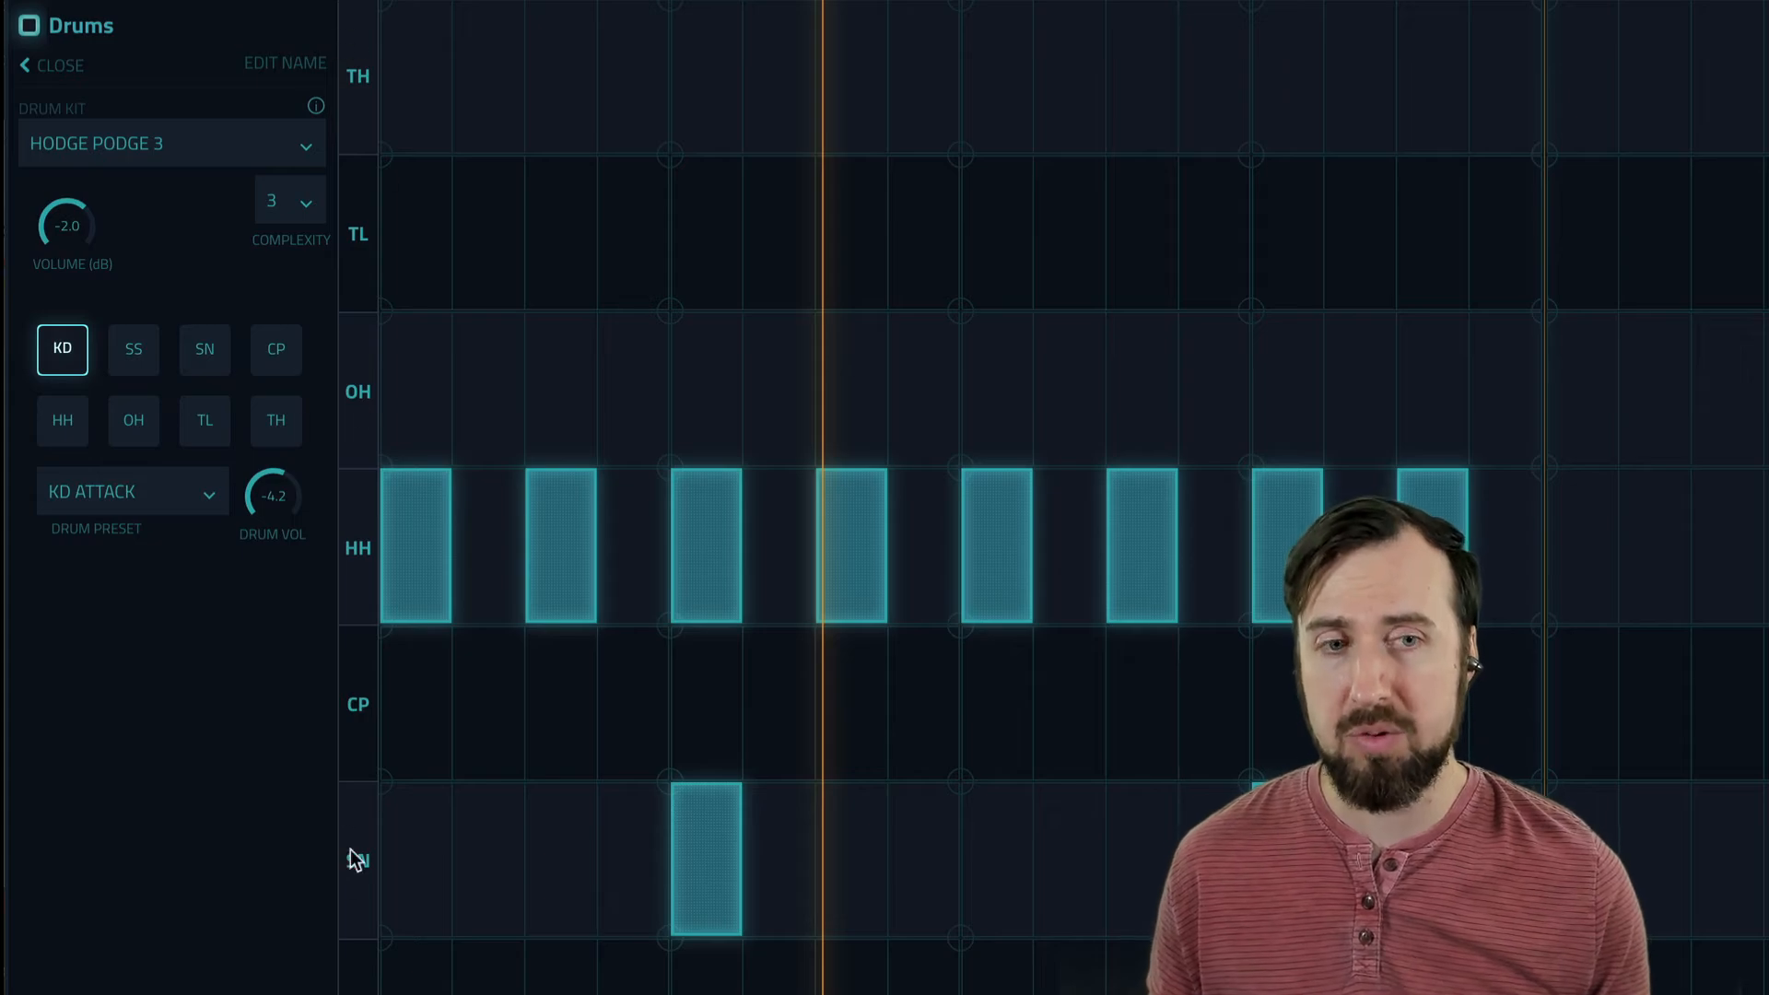
left_click(165, 148)
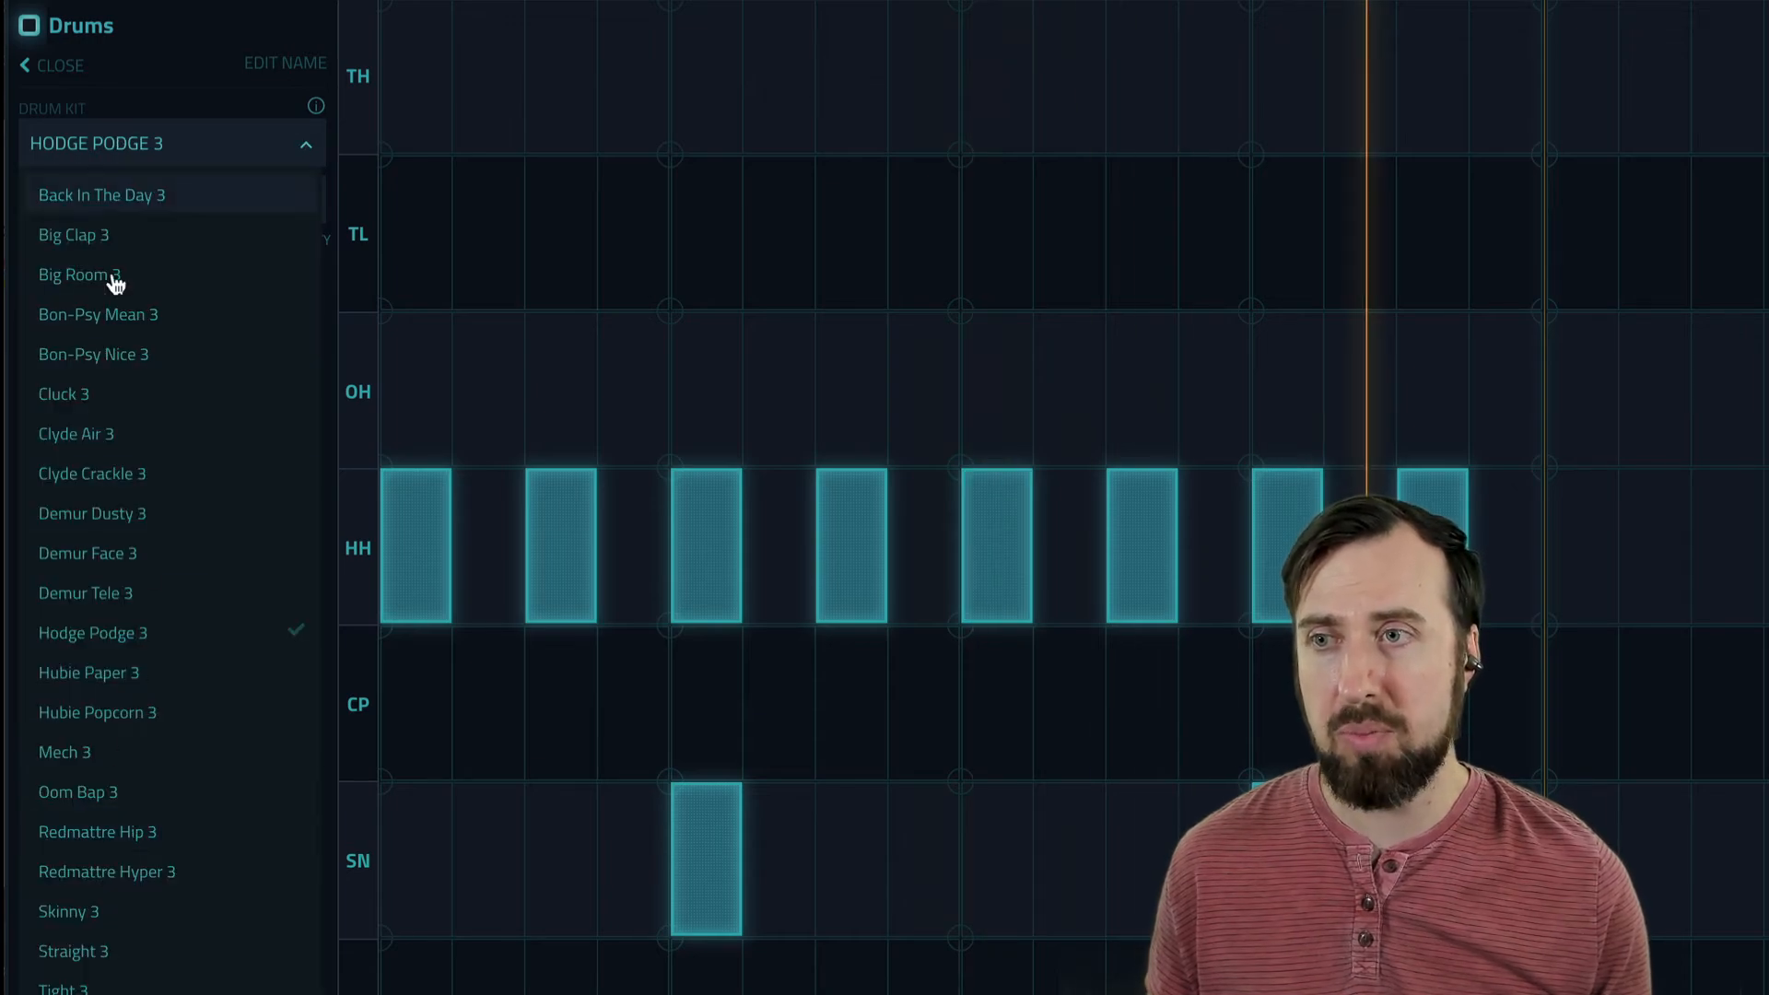
left_click(122, 356)
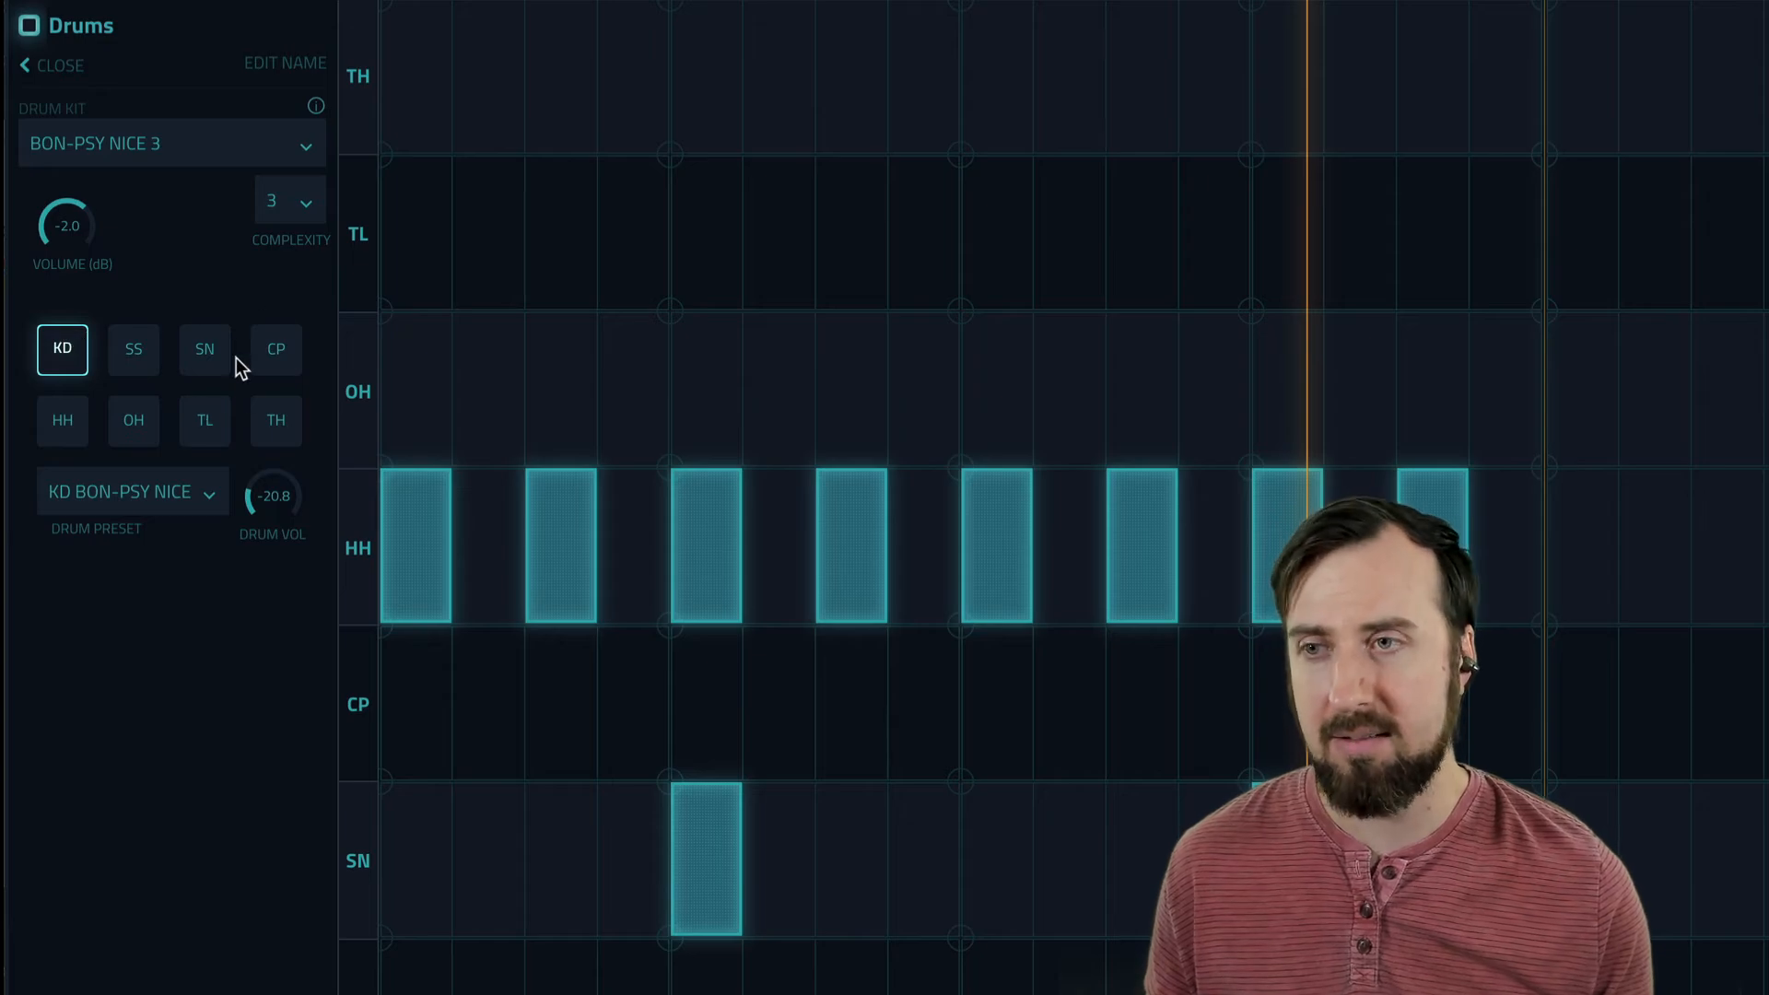
Step: Give the snare the SN Bon-Psy Mean preset, play the loop, and lower its drum volume to -11.4
left_click(212, 349)
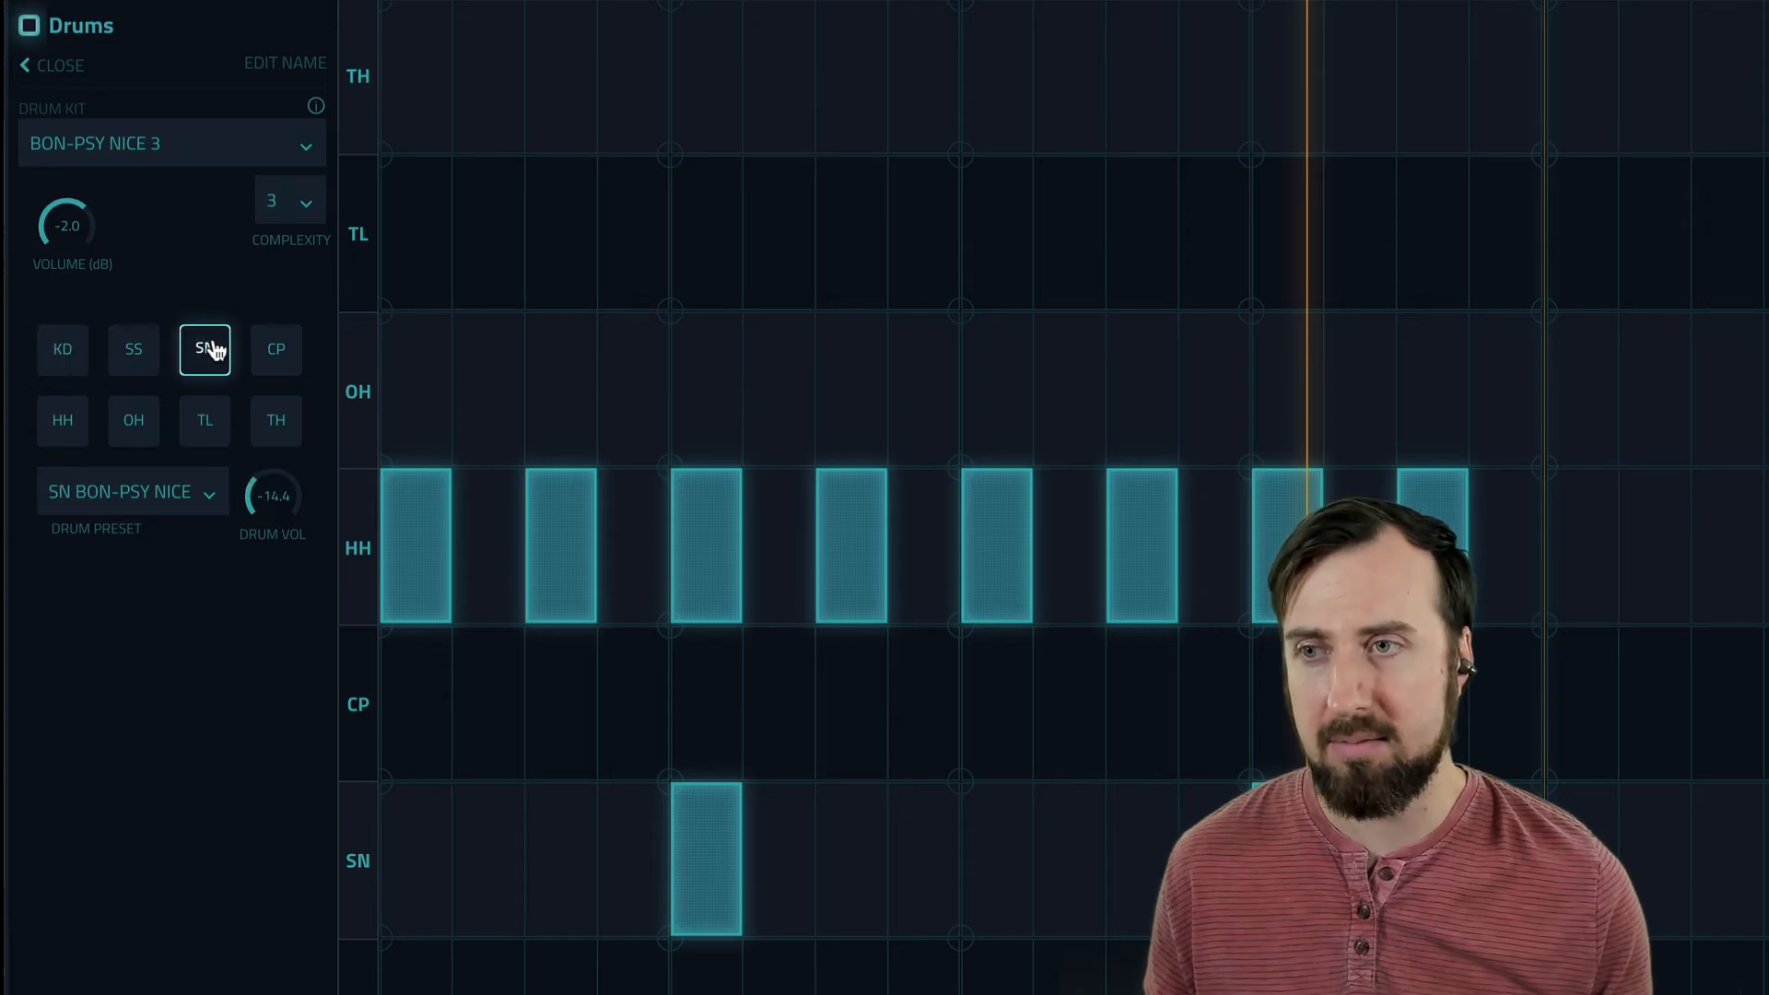
left_click(104, 512)
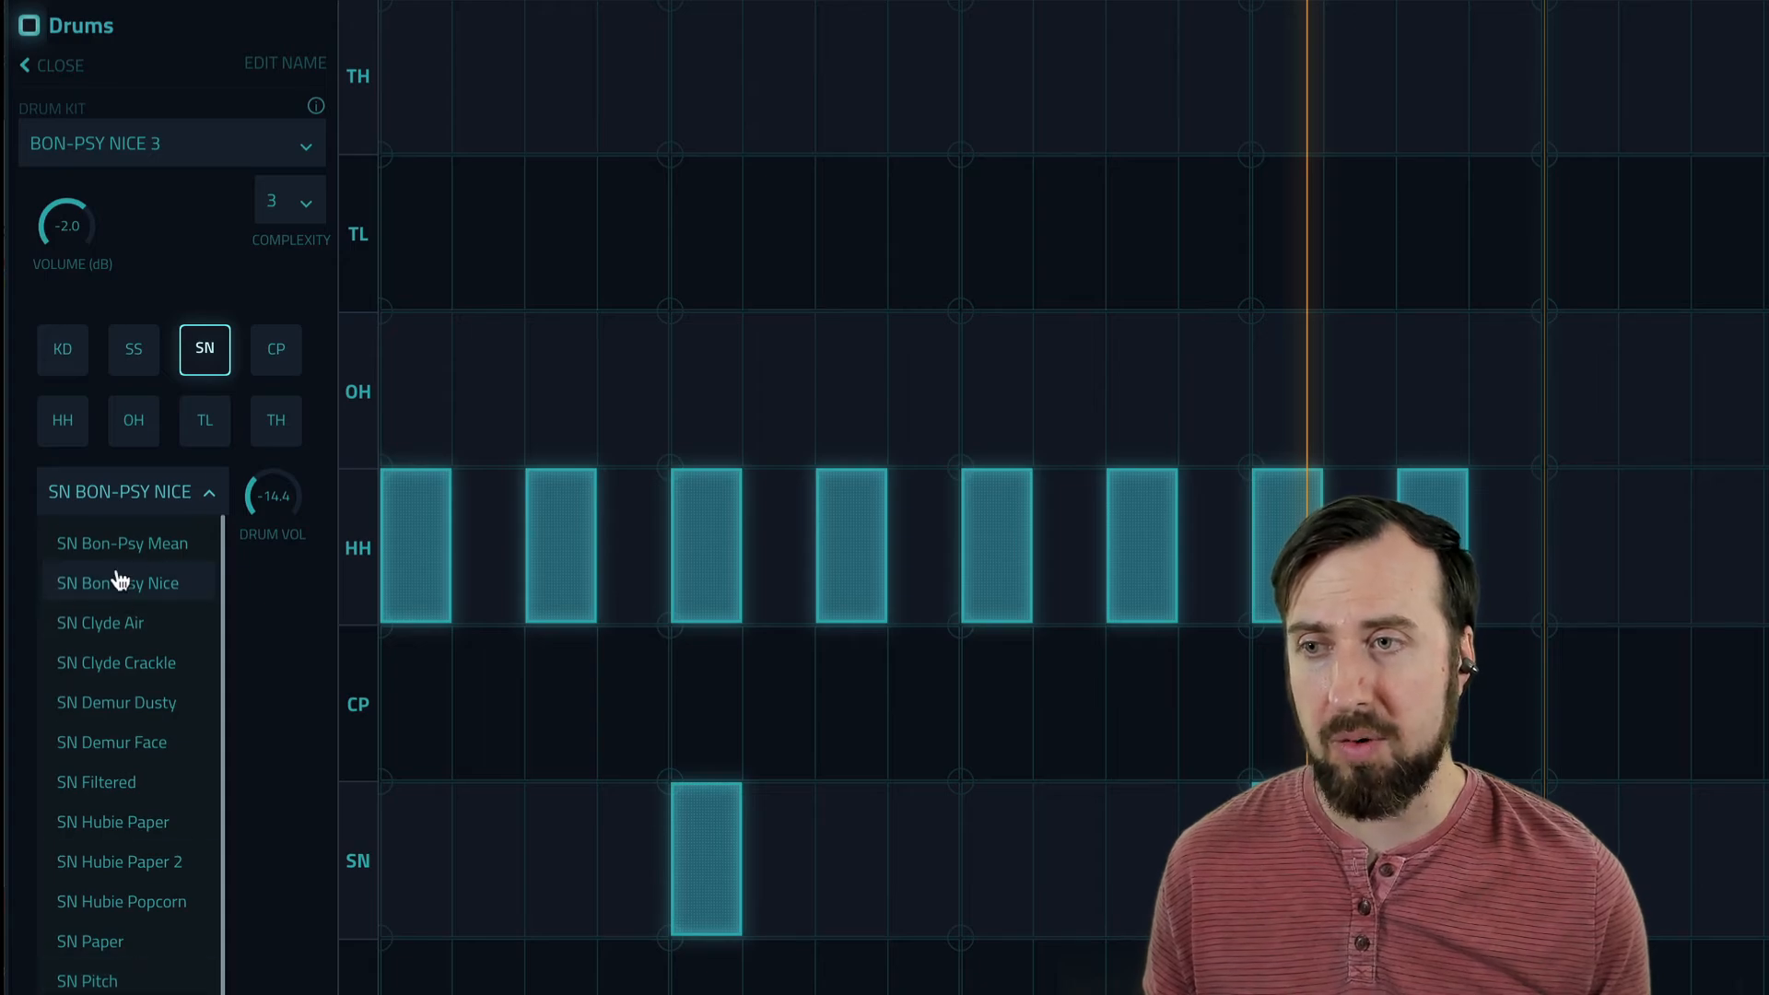
left_click(92, 545)
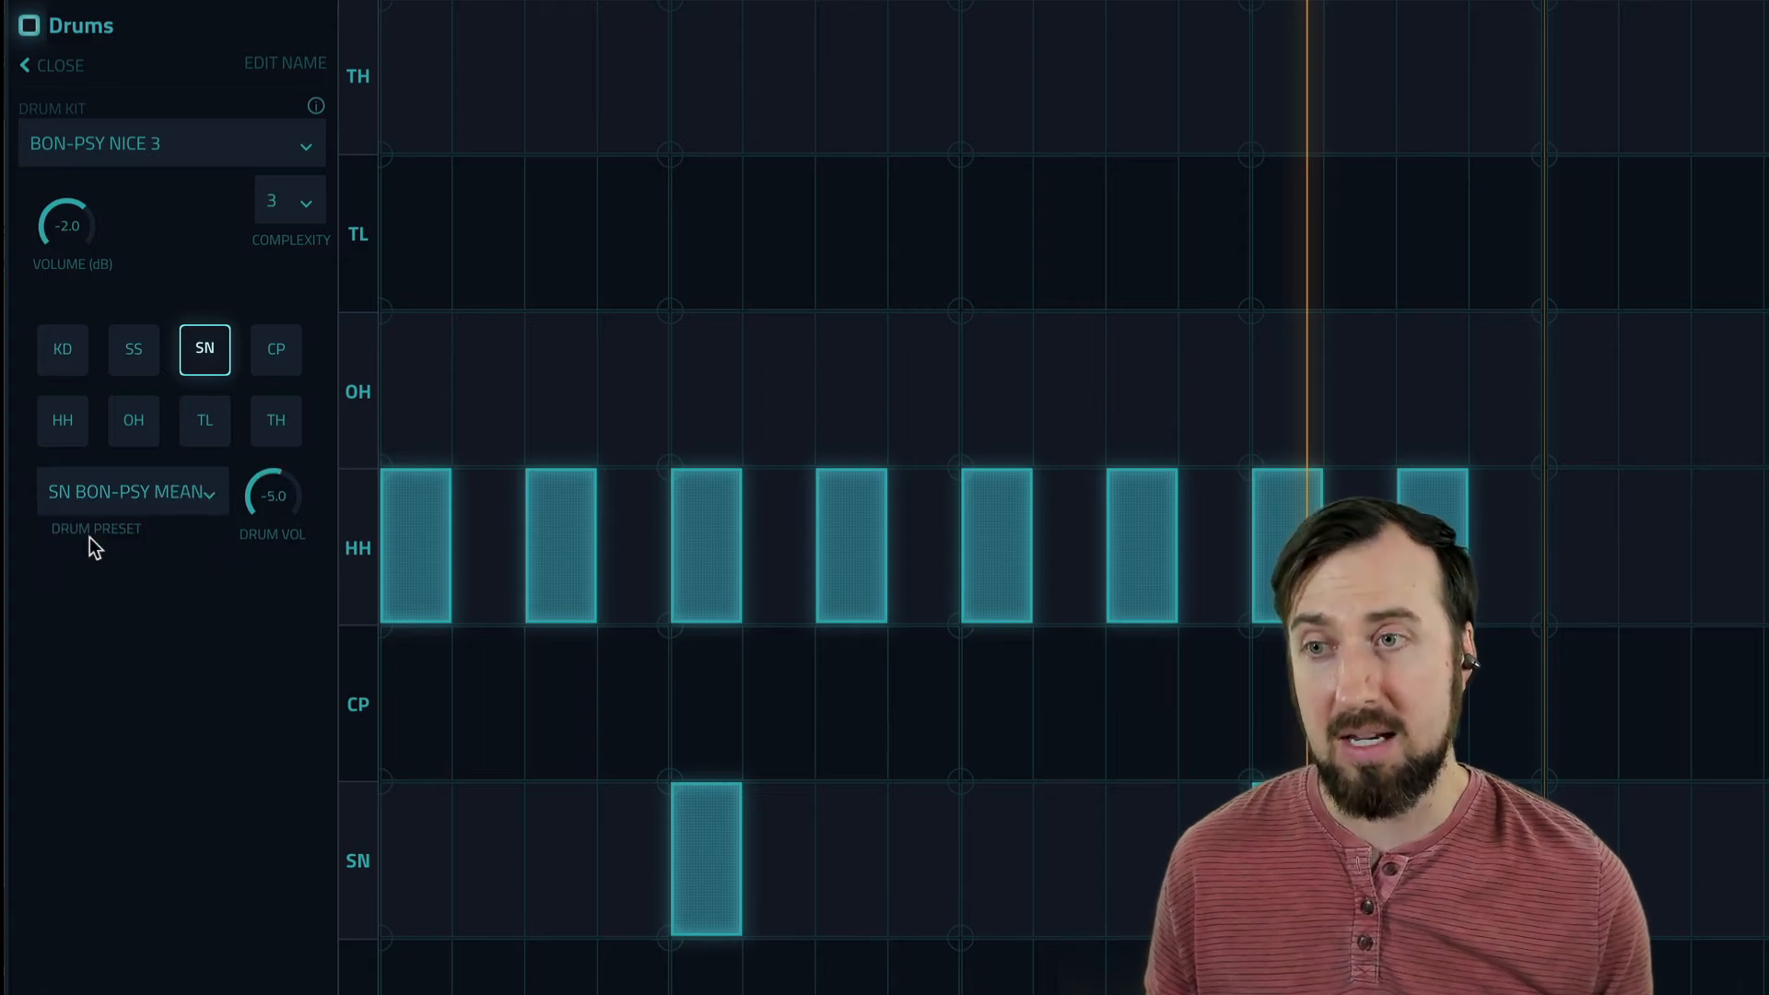
key("space")
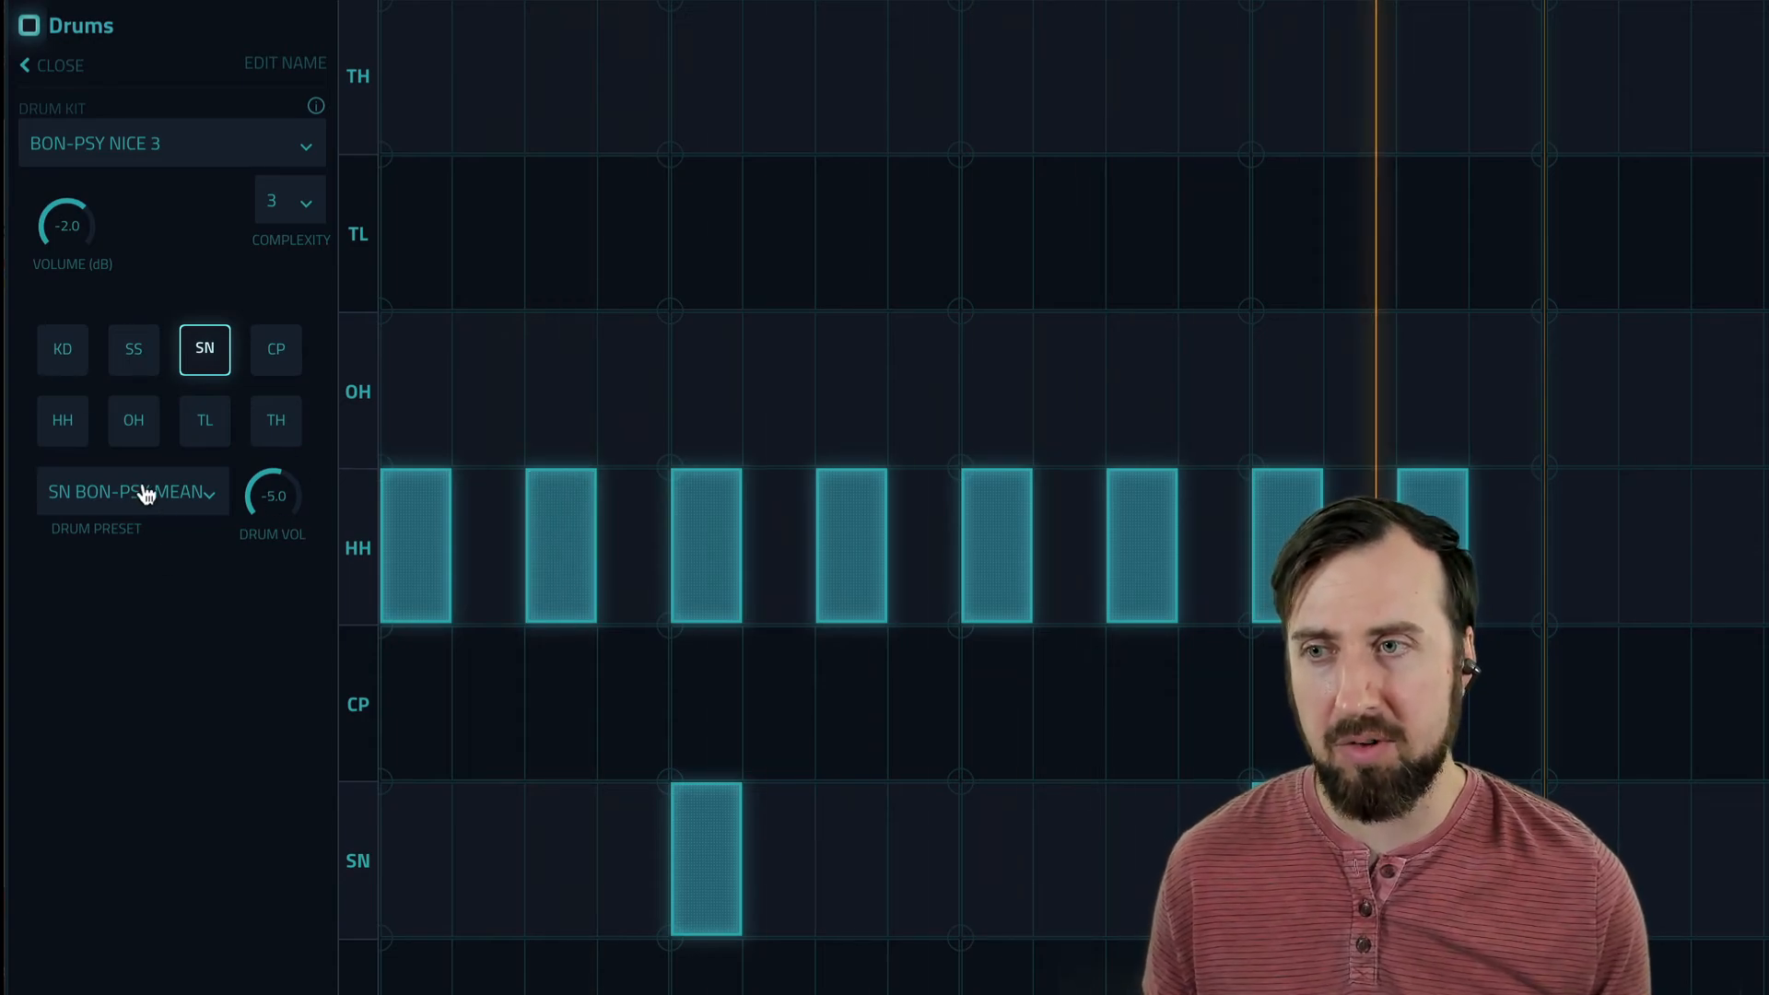
left_click_drag(276, 494, 279, 564)
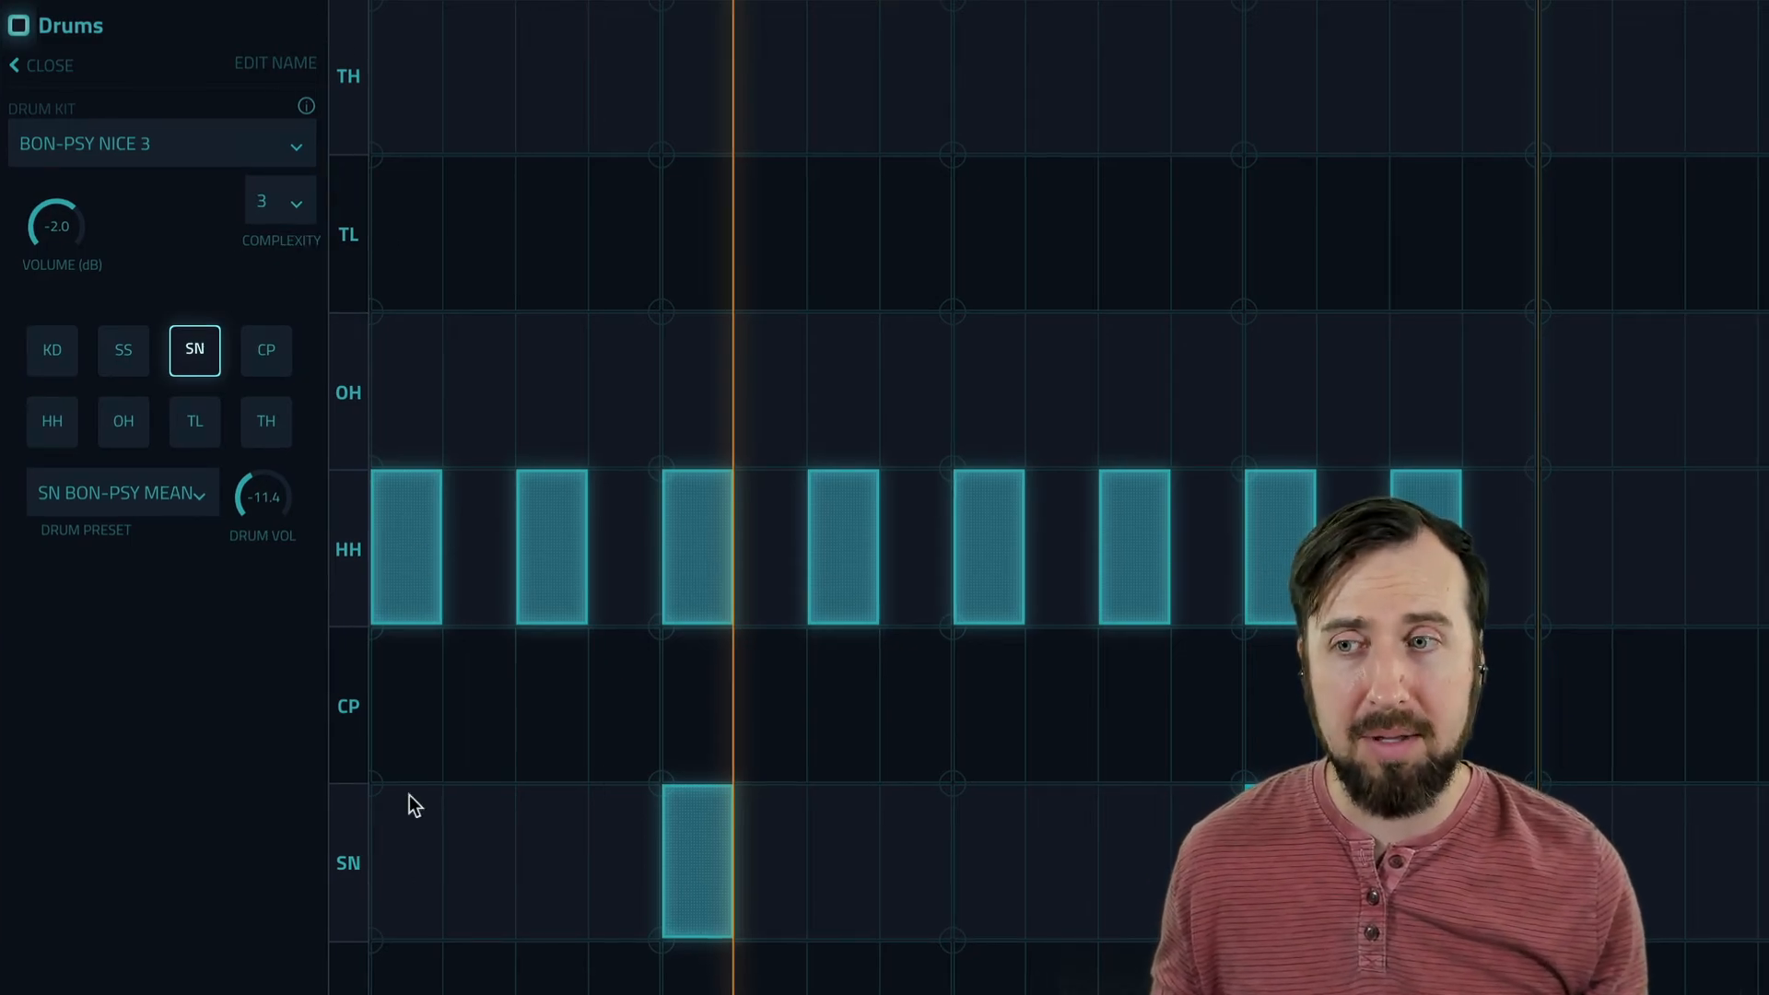
Step: Switch the drum kit's complexity to 1, to 2 and back to 3, and close the Drums track's settings
left_click(282, 204)
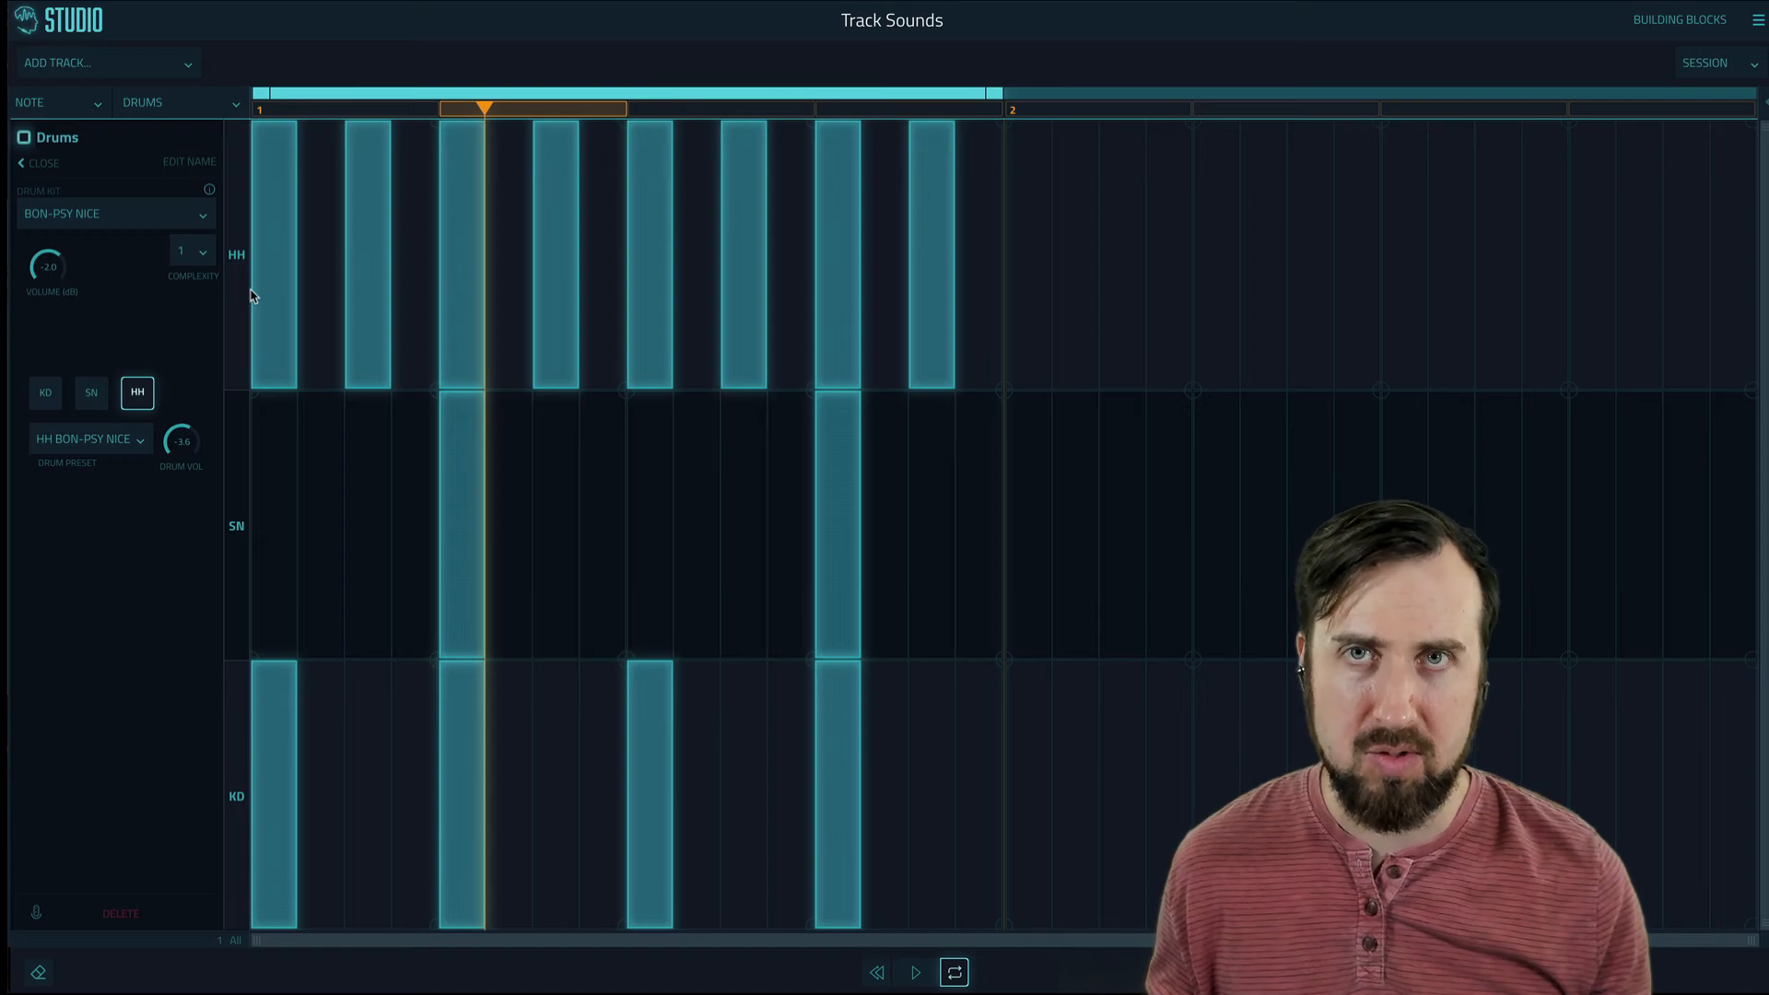
left_click(201, 251)
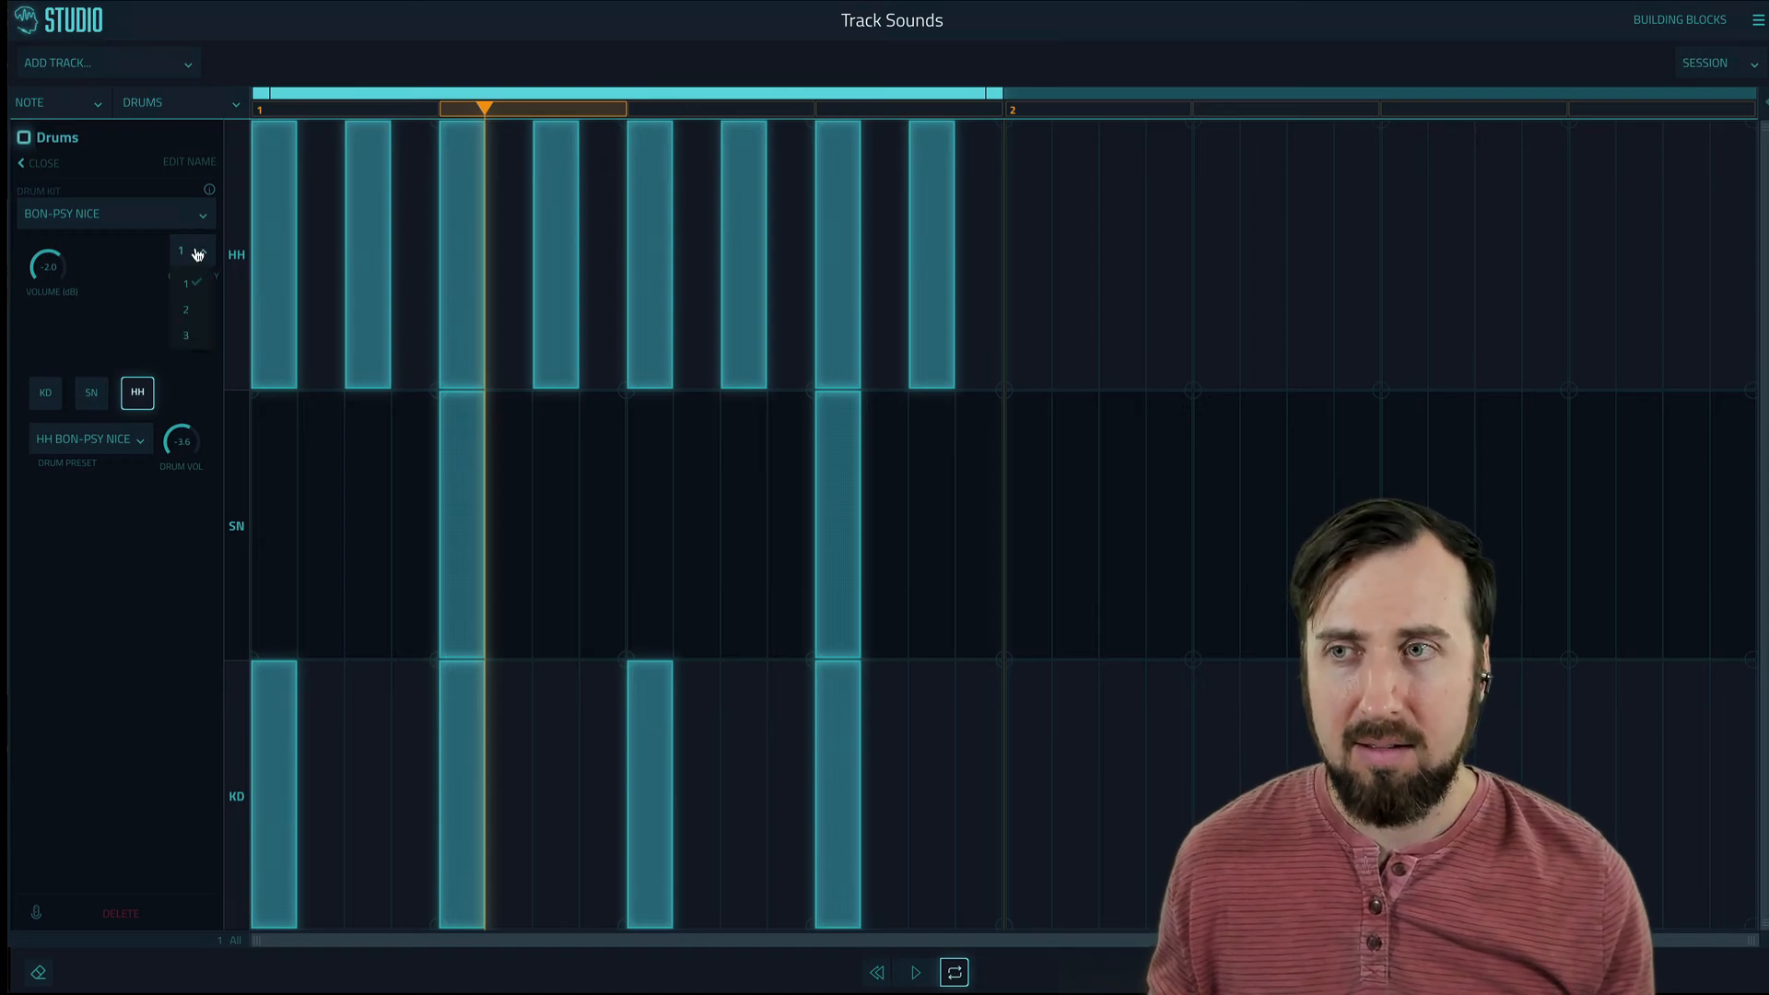
left_click(193, 313)
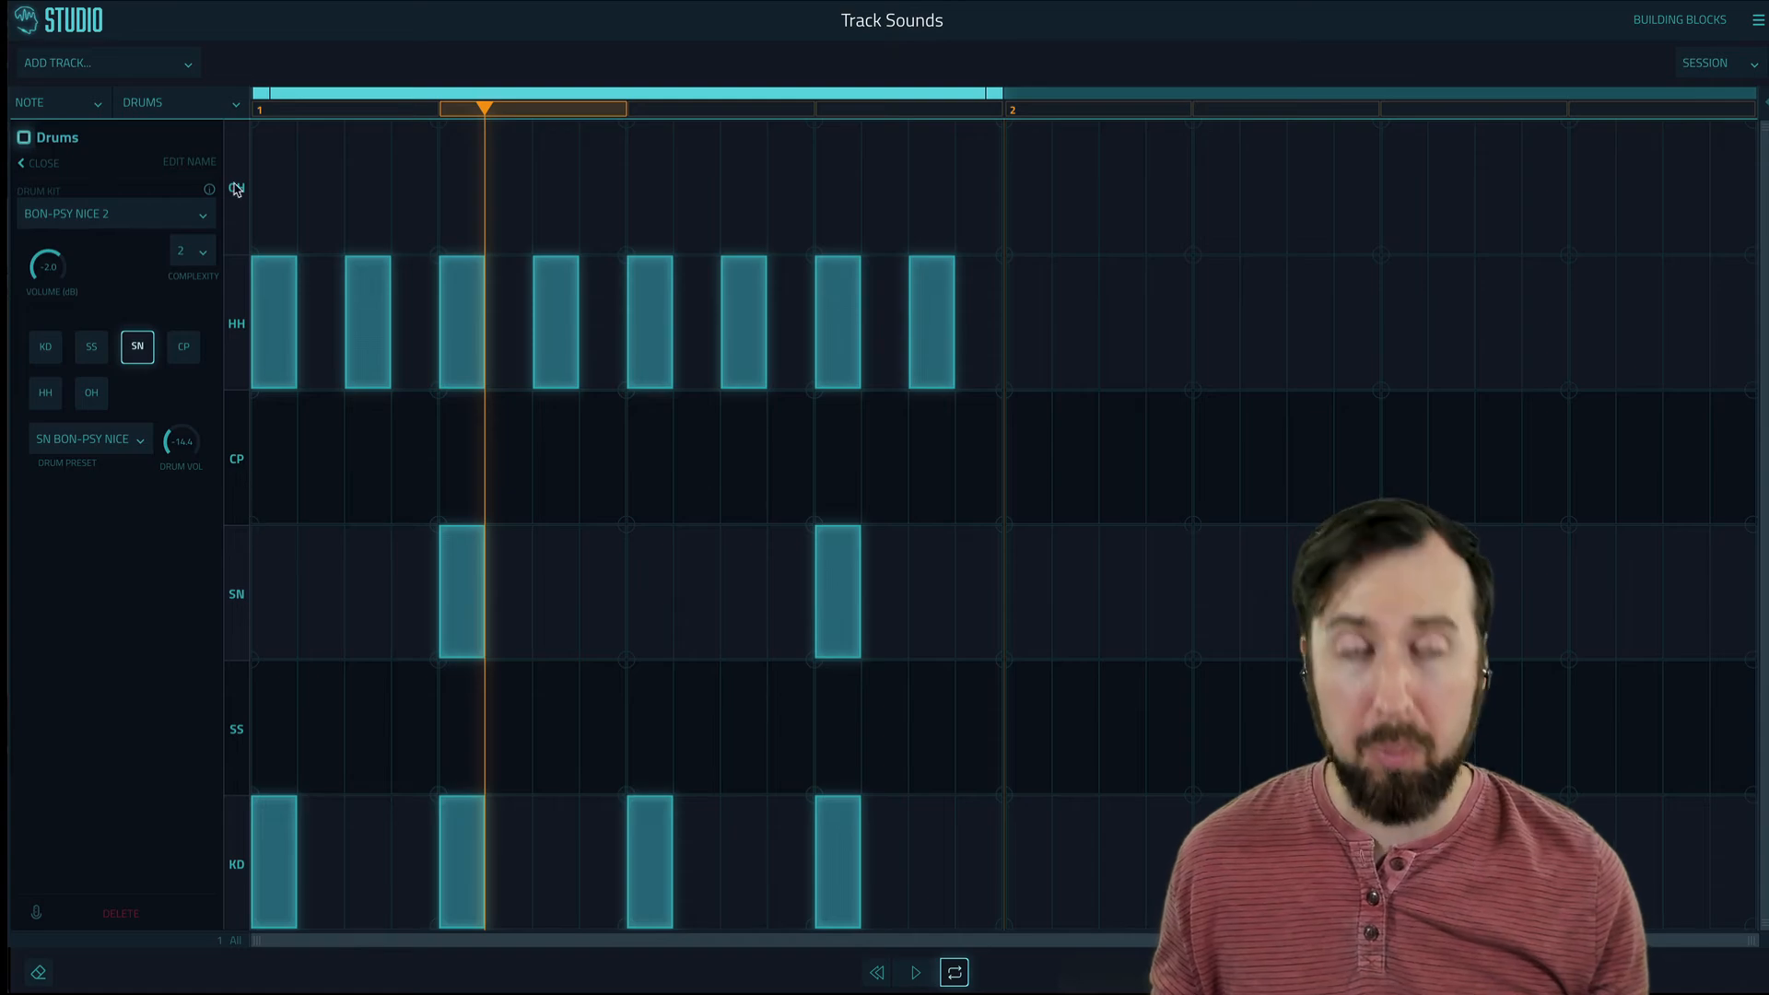
left_click(197, 249)
left_click(200, 336)
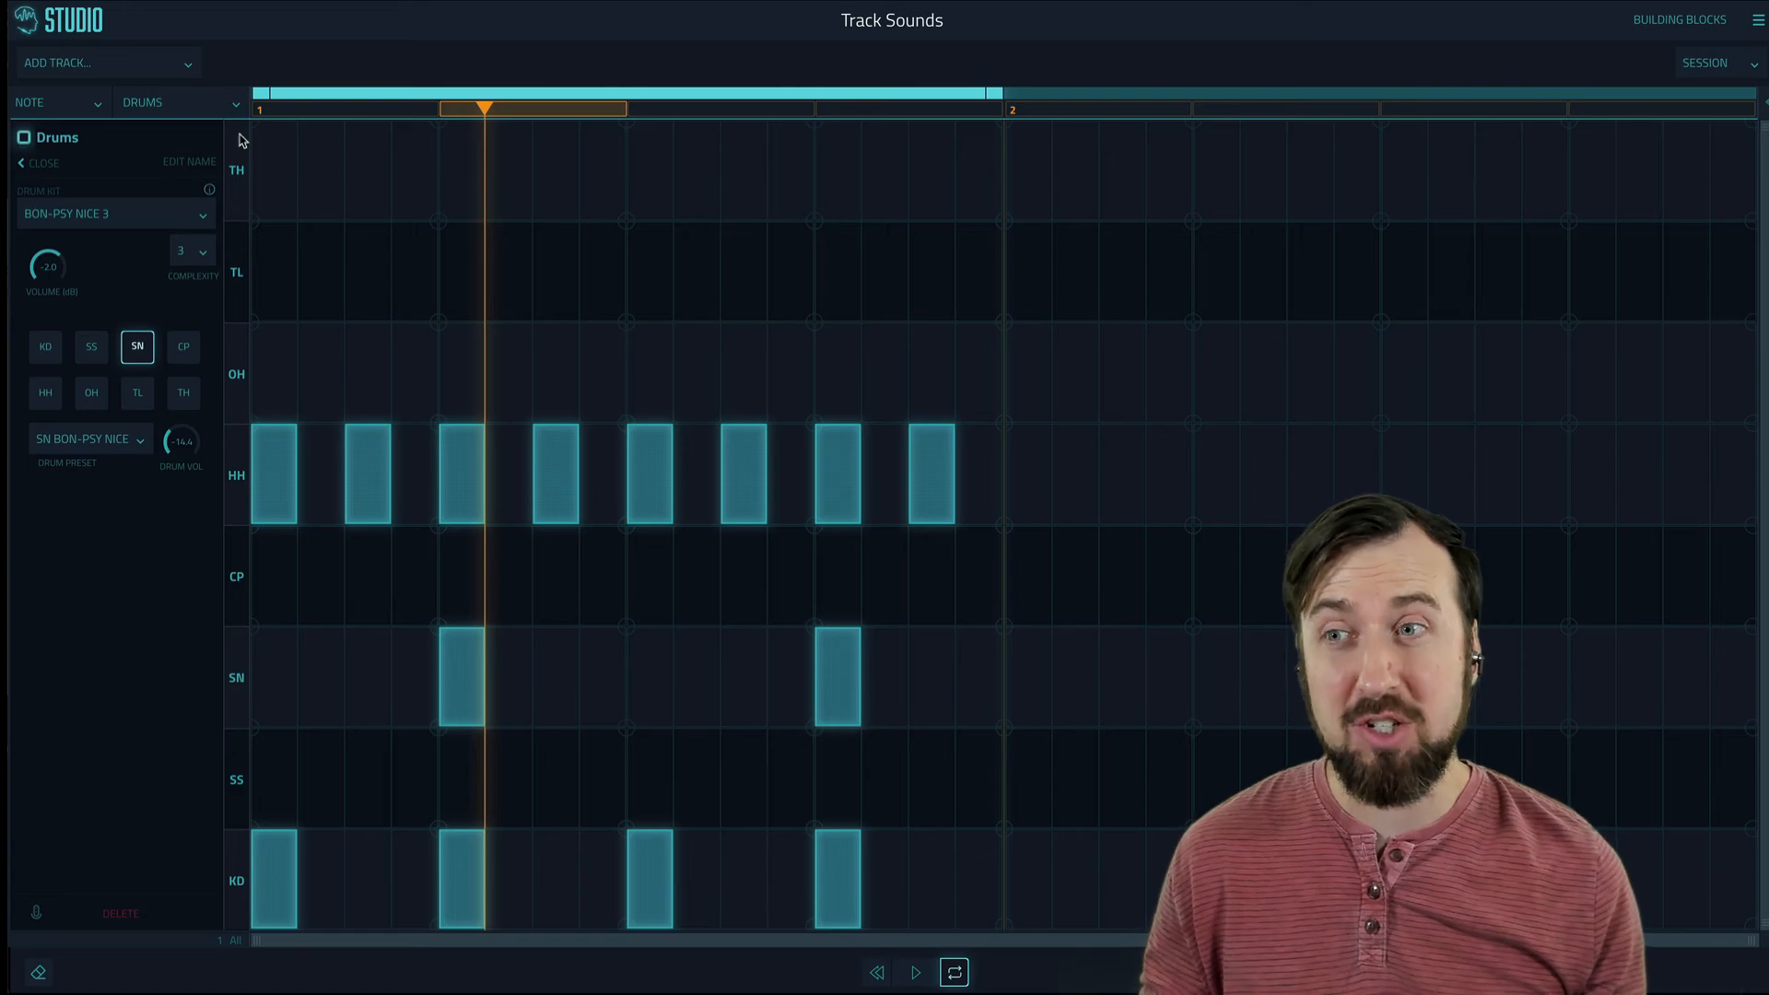
left_click(28, 164)
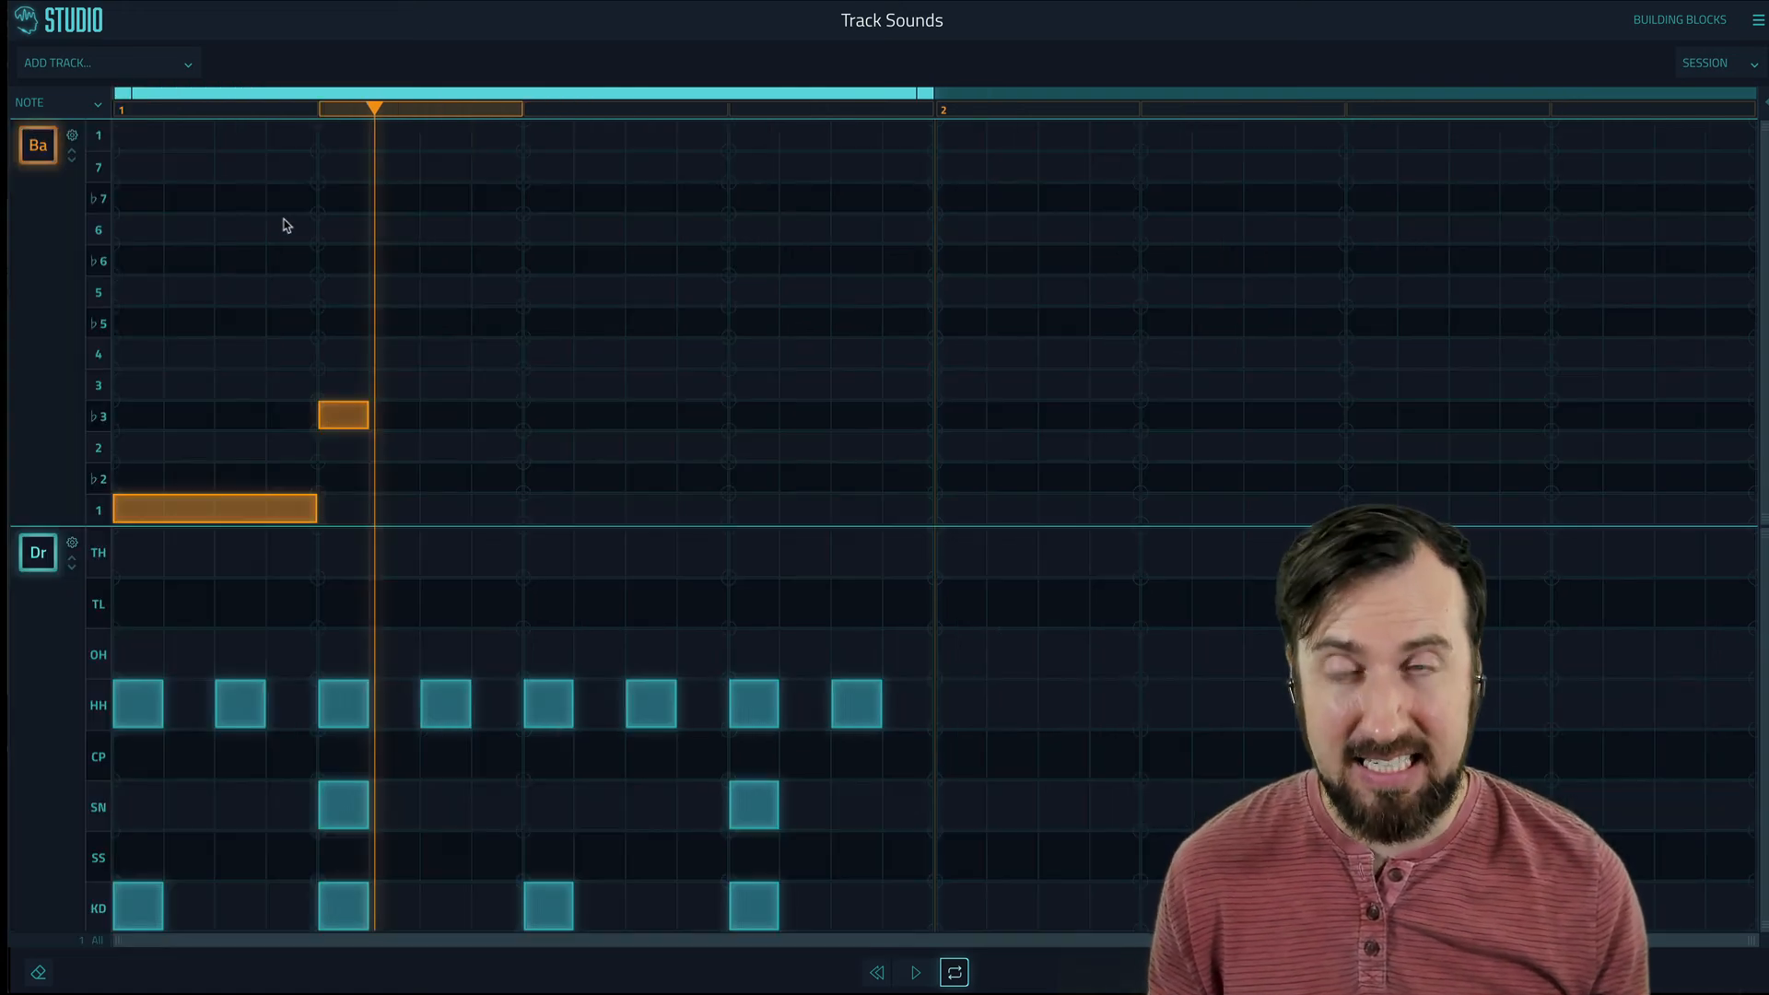